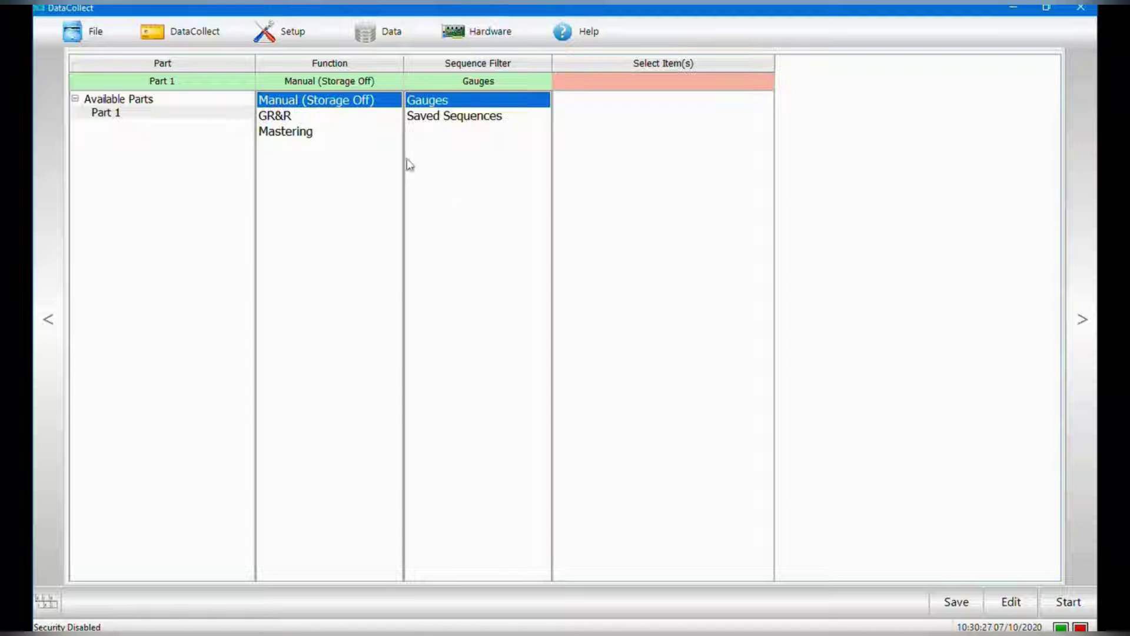
Open the Setup Editor and bring up the Geo Objects settings of the computer options.
click(285, 35)
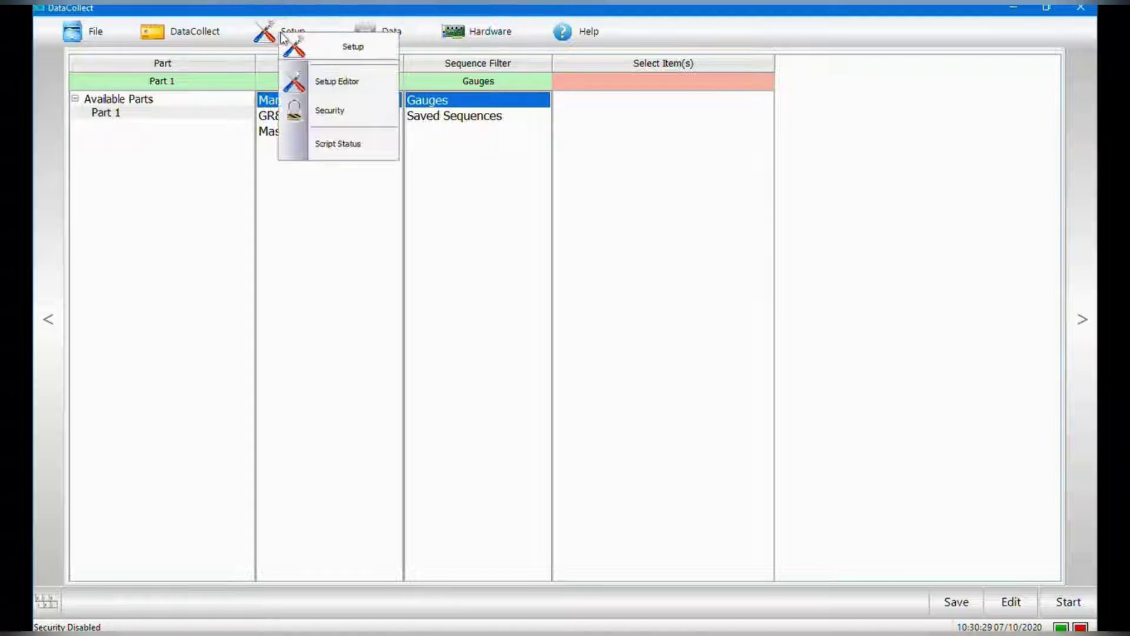
click(316, 84)
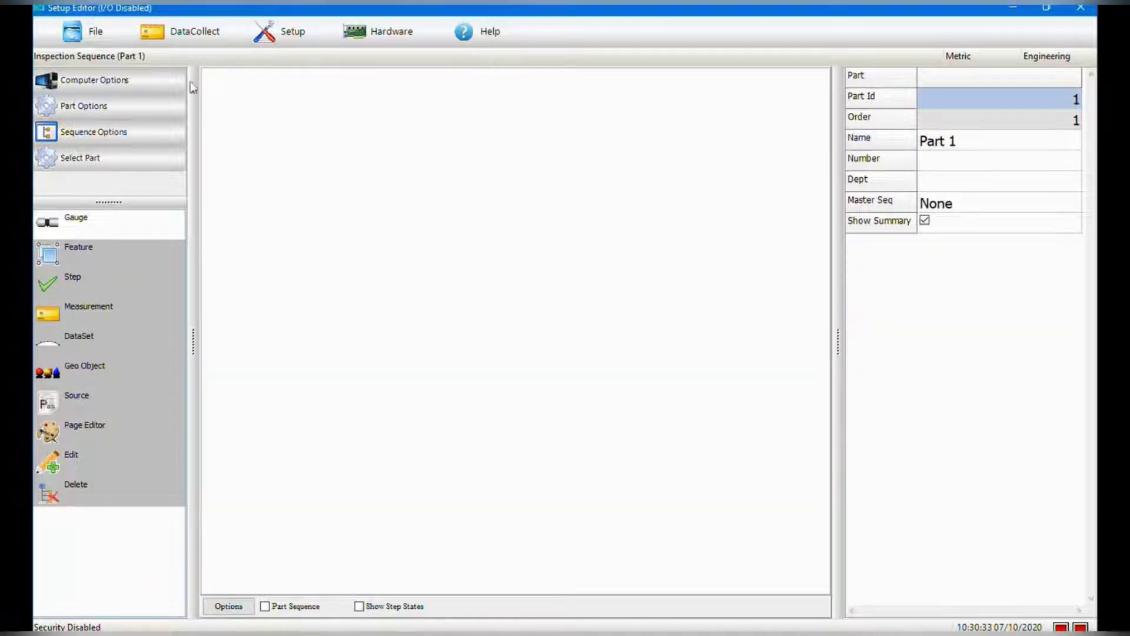
click(167, 85)
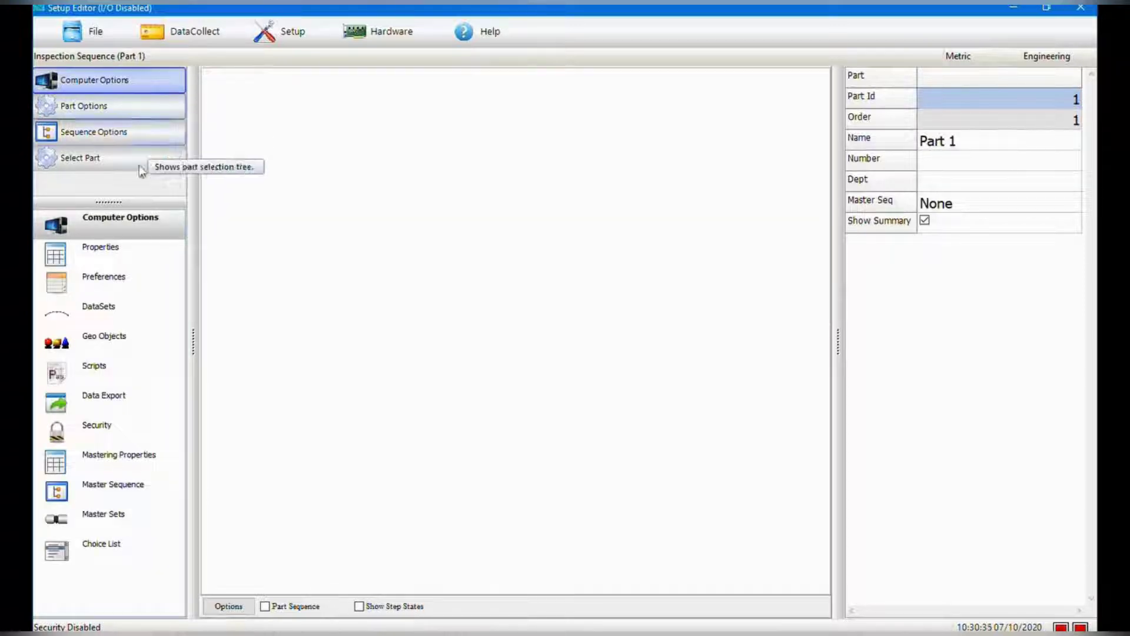
click(84, 345)
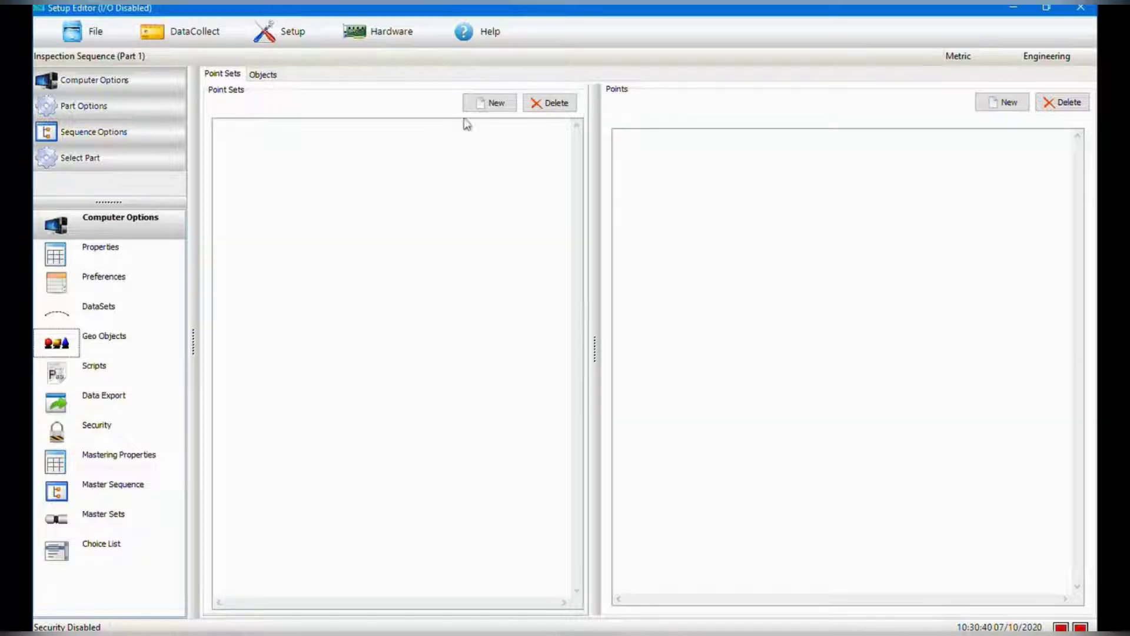
Create a new point set named "Surf J Points" and widen its name column to fit.
click(482, 108)
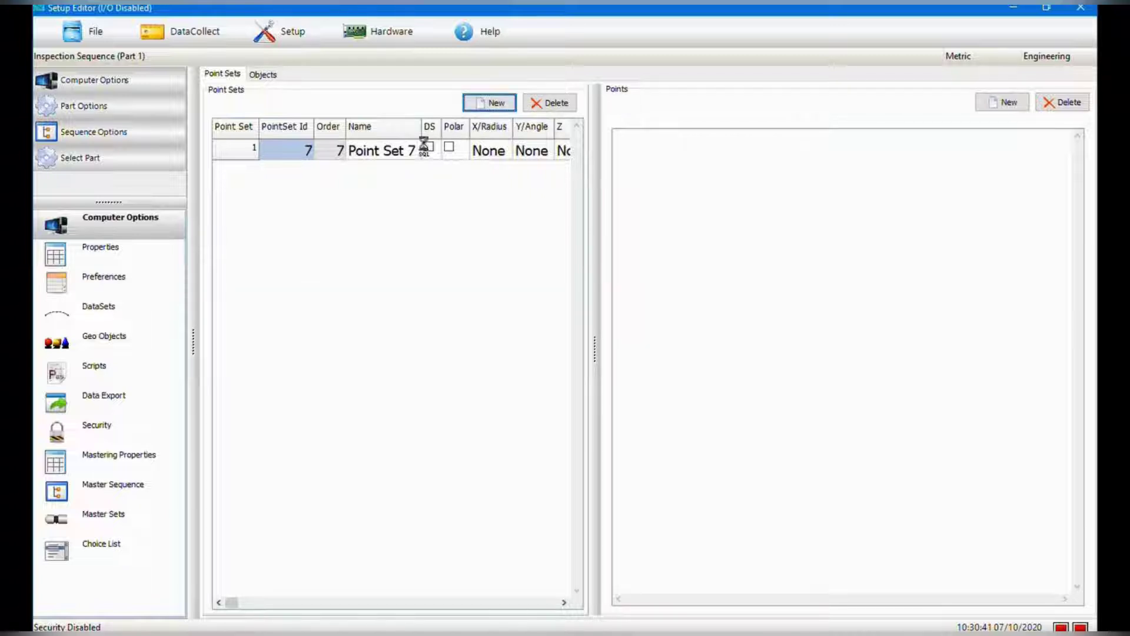
click(386, 152)
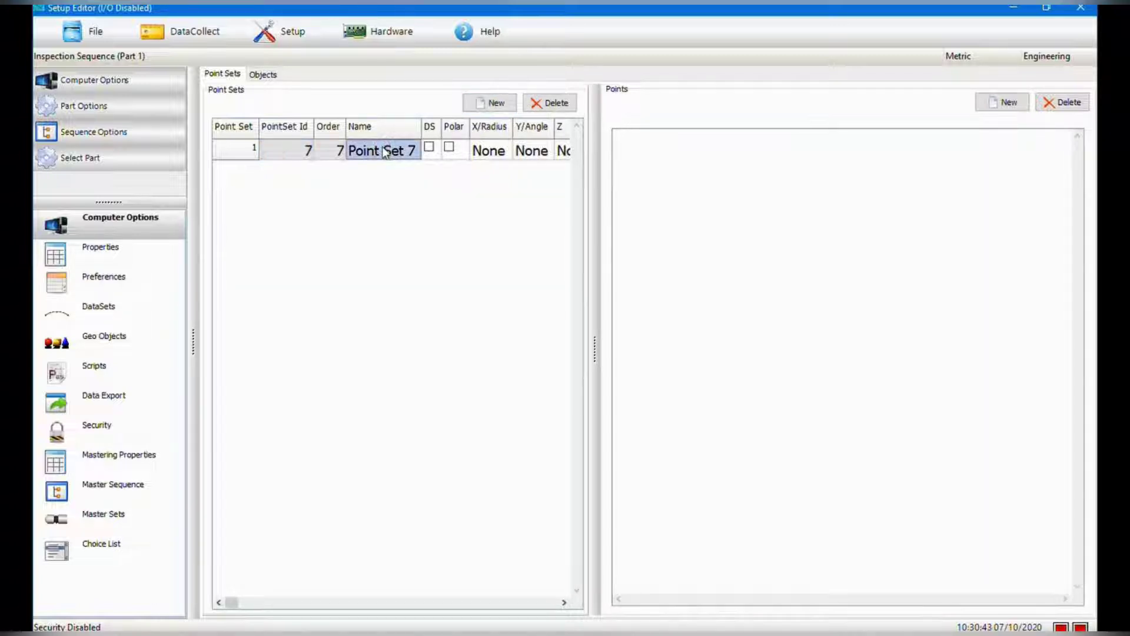
text(Surf 1 P)
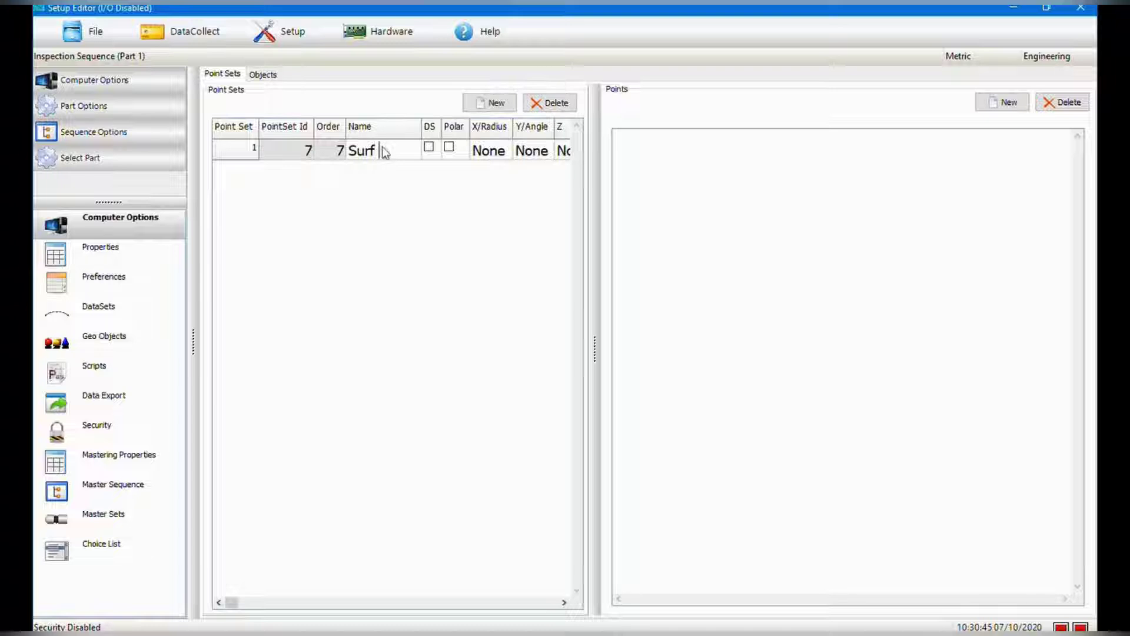
text(oints)
key(Return)
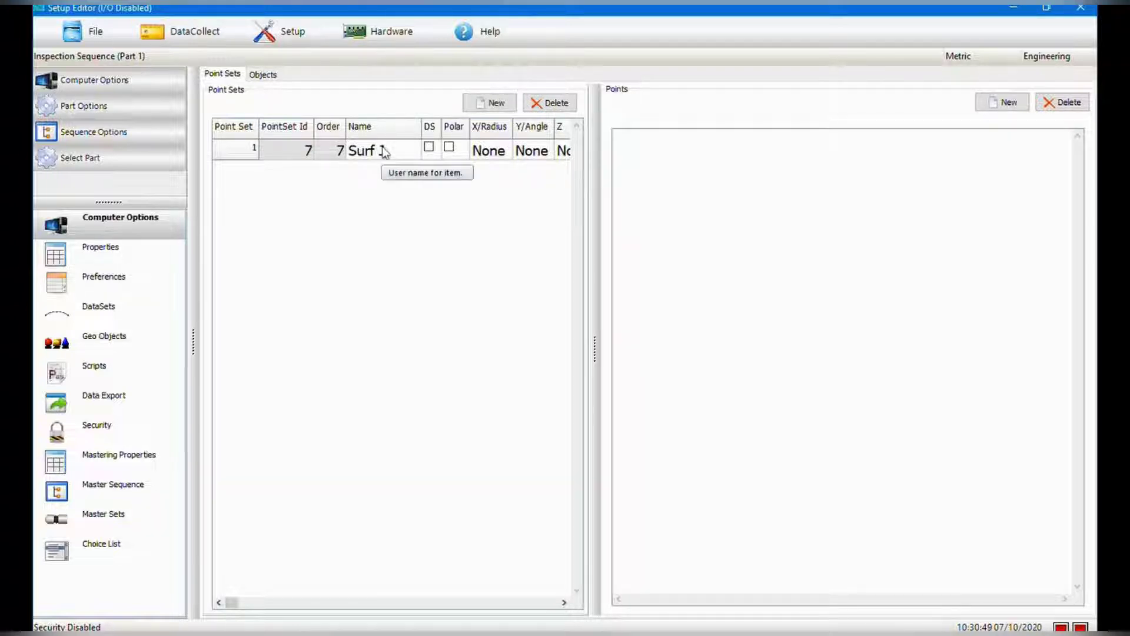
drag(419, 131, 446, 127)
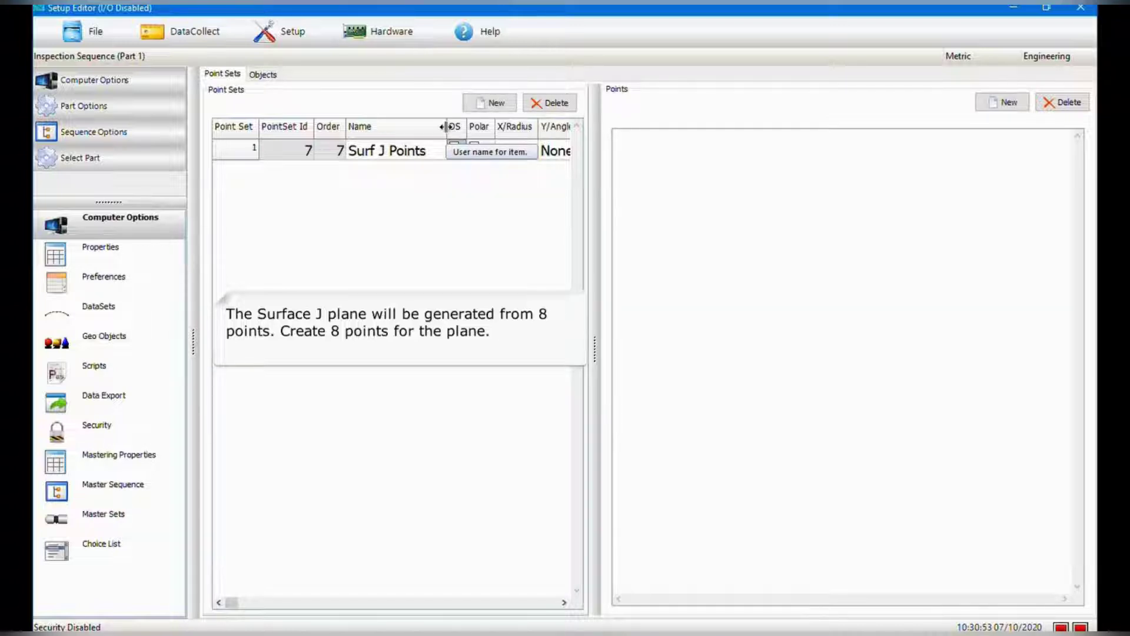
Add eight new points to the Surf J Points set.
click(994, 107)
click(993, 107)
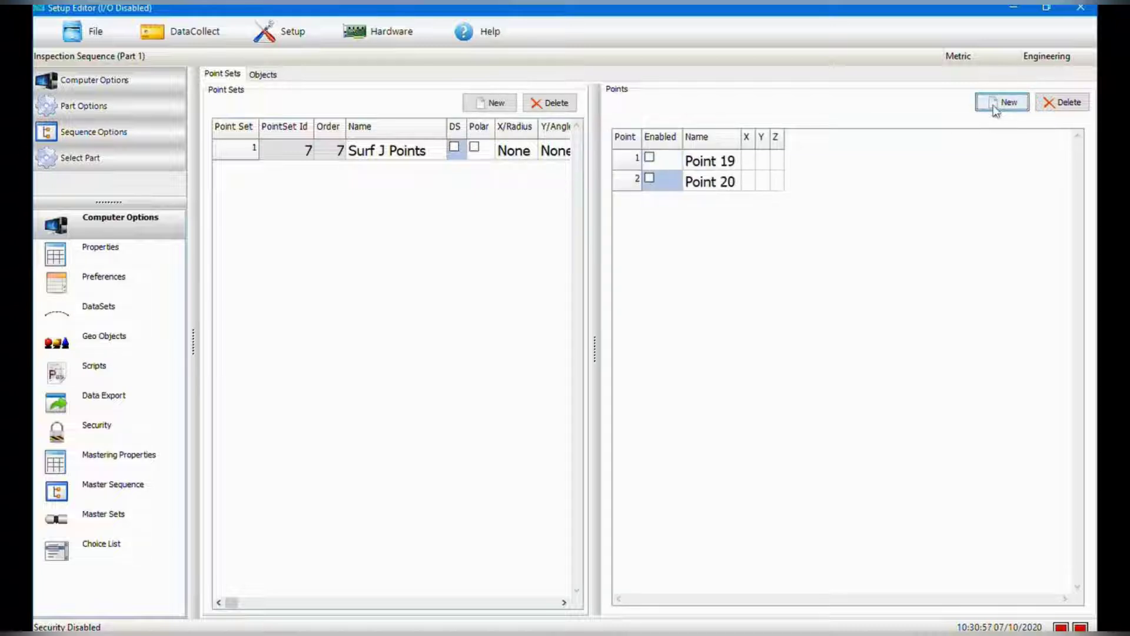
click(994, 106)
click(994, 106)
click(993, 106)
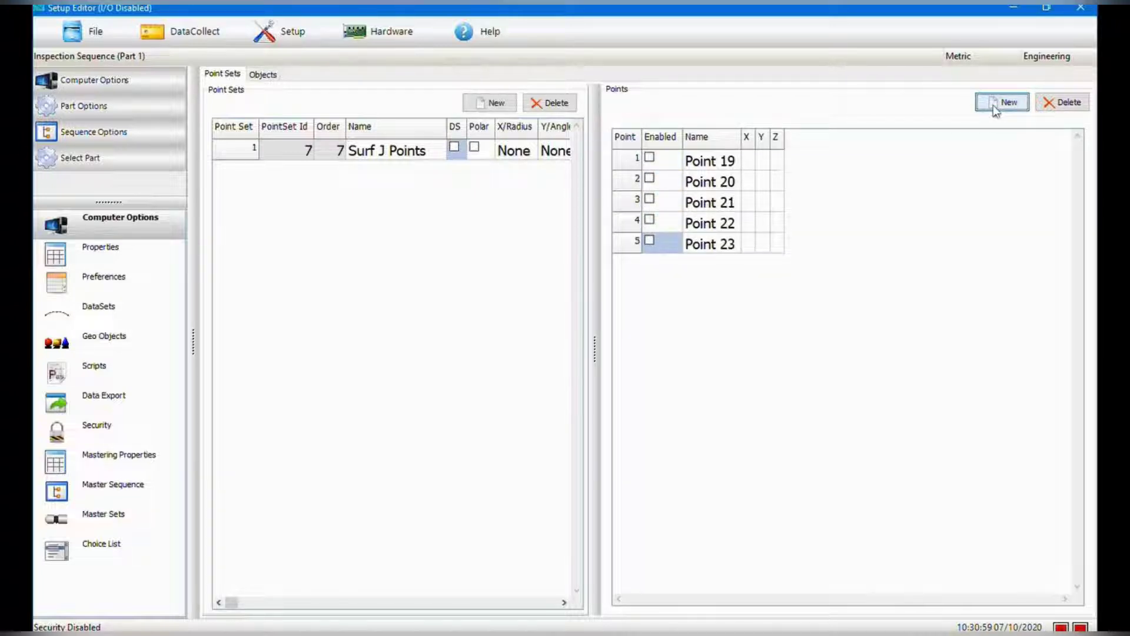
click(994, 104)
click(993, 105)
click(993, 105)
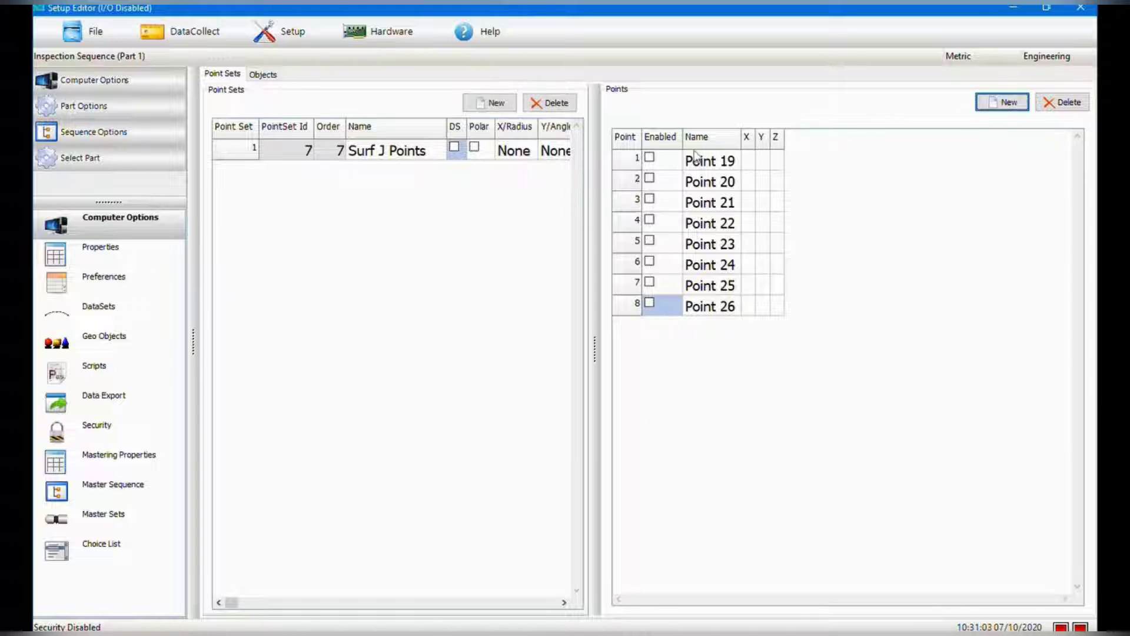
Enable all eight points of the Surf J Points set.
click(651, 158)
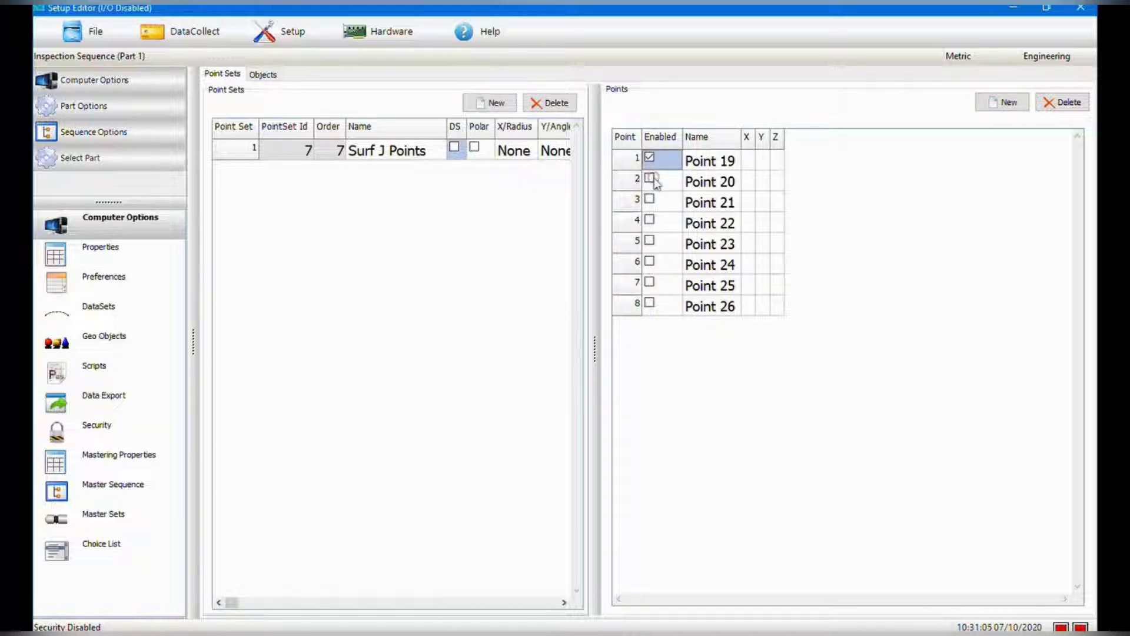
click(651, 179)
click(651, 199)
click(651, 221)
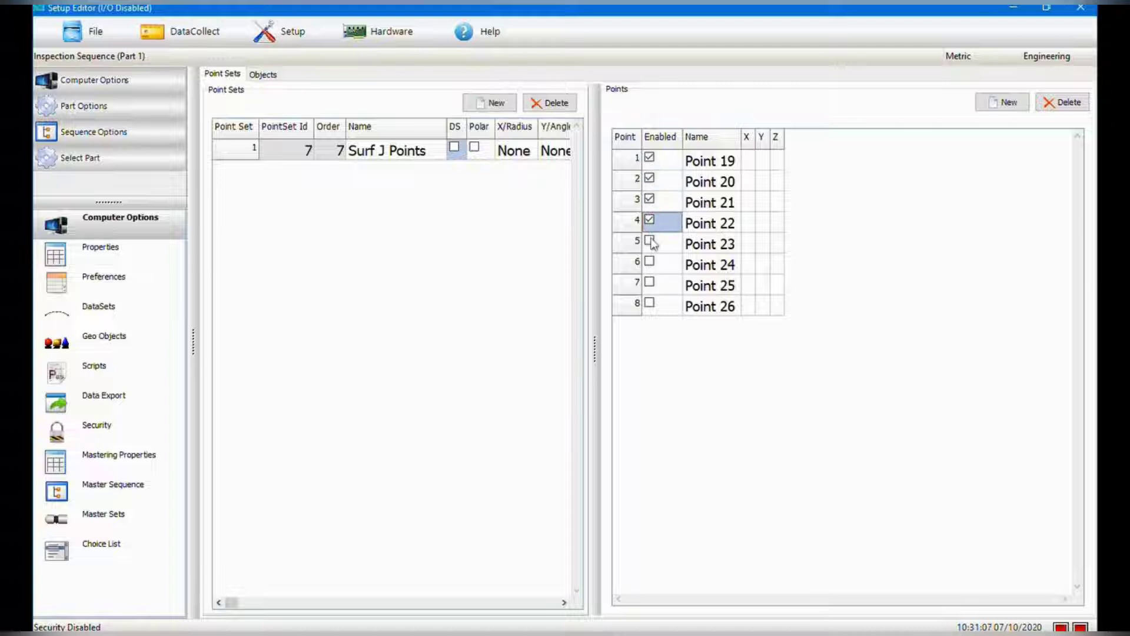
click(651, 241)
click(652, 263)
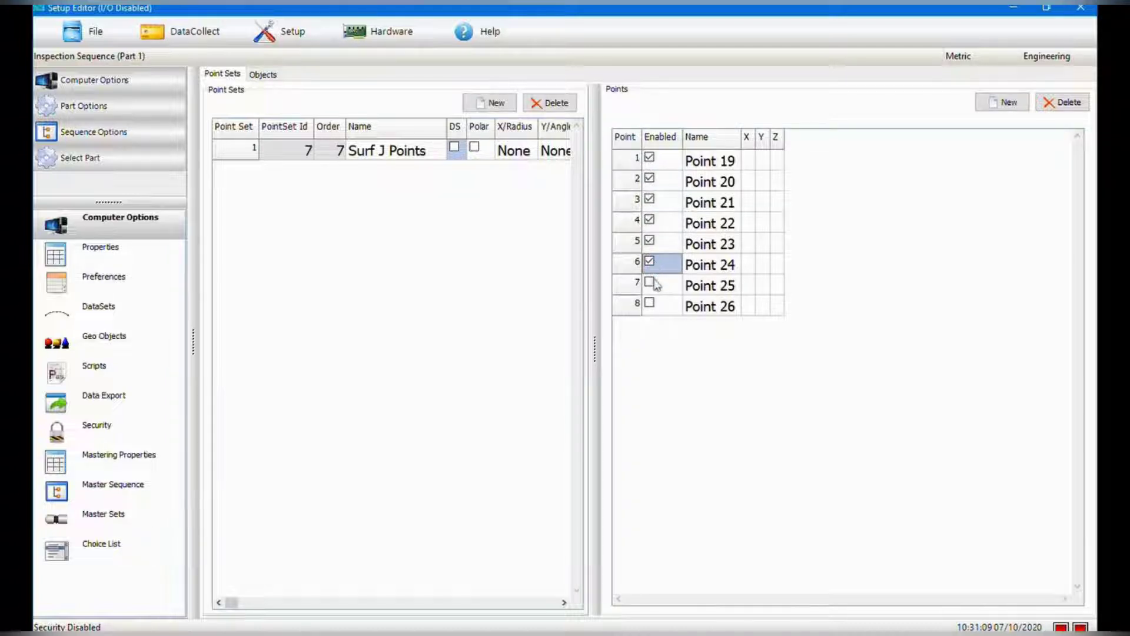
click(651, 283)
click(652, 304)
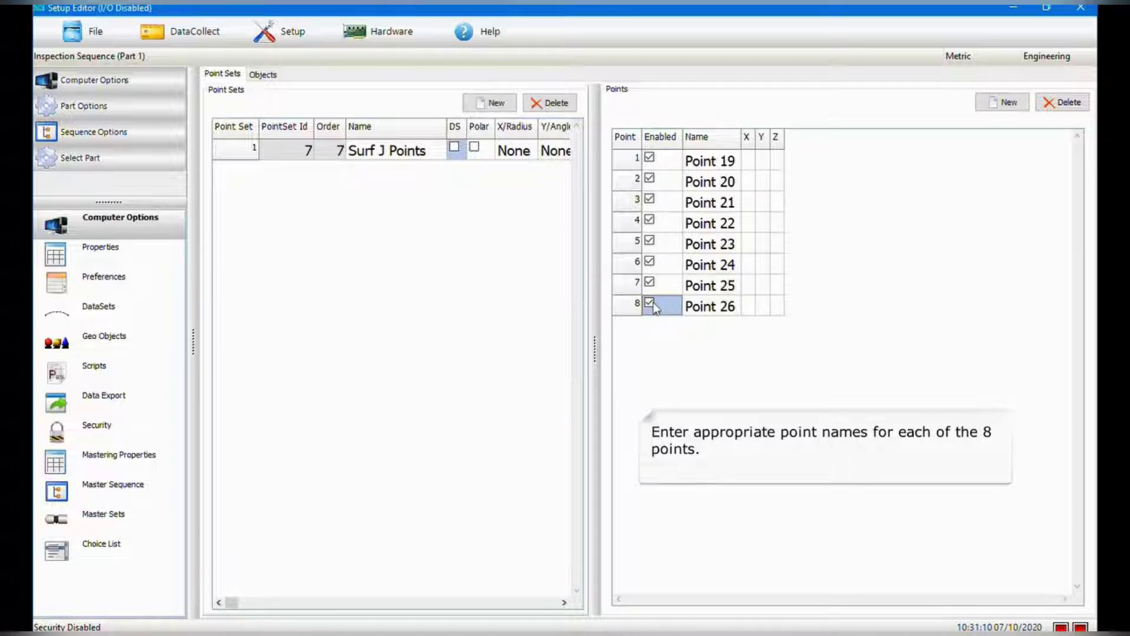
Rename the eight points in order as J1, J2, J3, J4, J5, J6, J7 and J8.
click(715, 160)
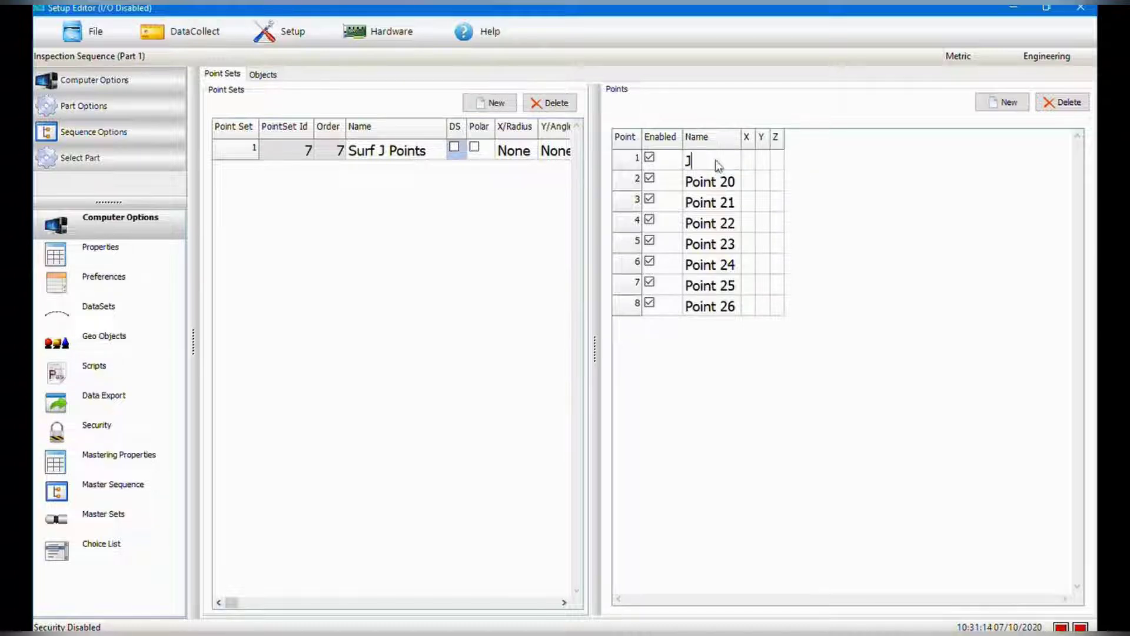
text(J2)
key(Return)
text(J3)
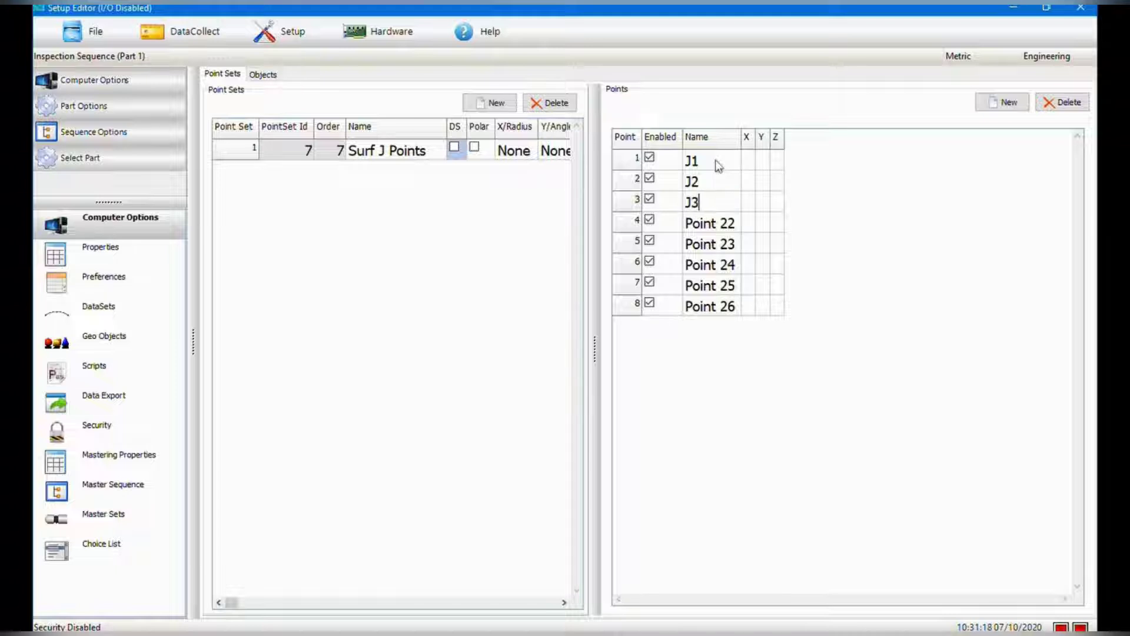
key(Return)
text(J4)
key(Return)
text(J5)
key(Return)
text(J6)
key(Return)
text(J7)
key(Return)
text(J8)
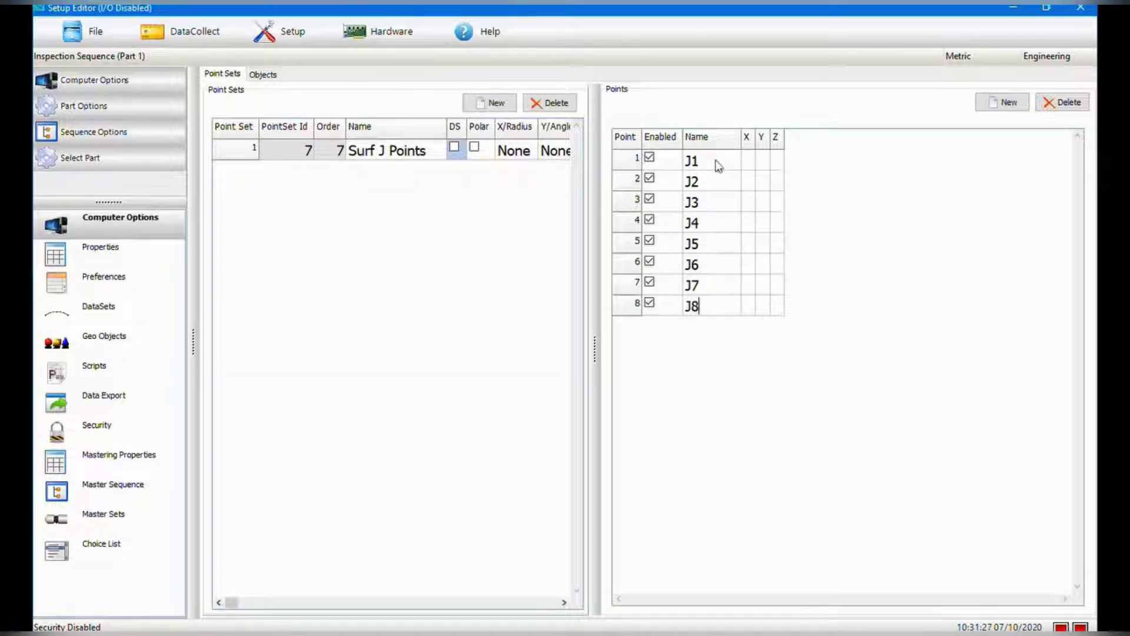
key(Up)
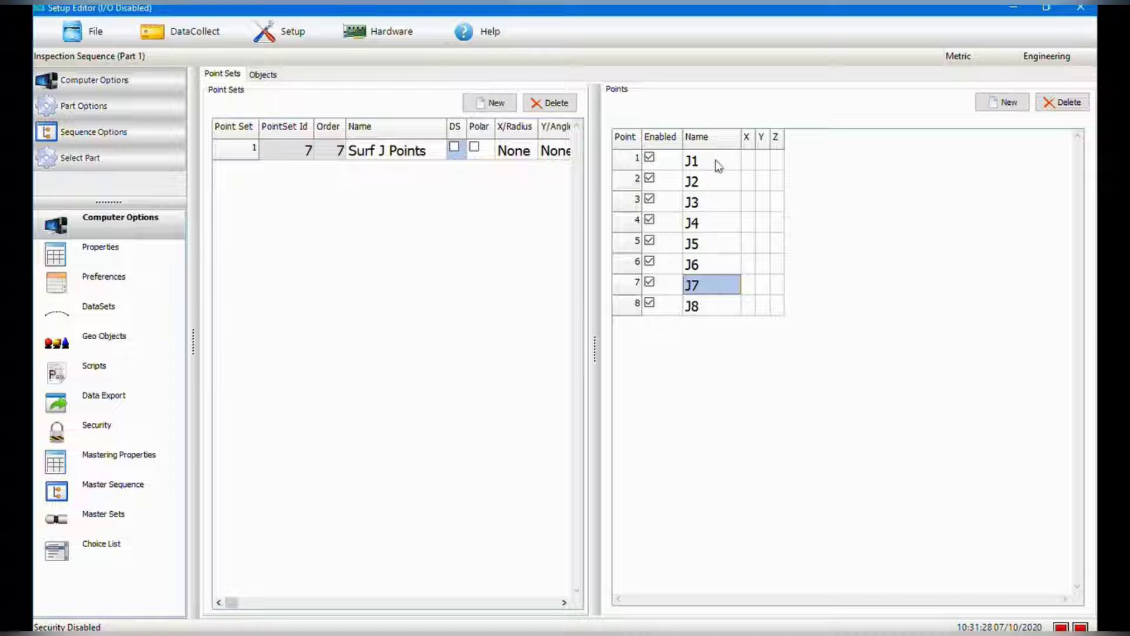
Widen the coordinate columns and enter X 5, Y 5 for point J1 and X 10, Y 20 for point J2.
drag(755, 144, 875, 136)
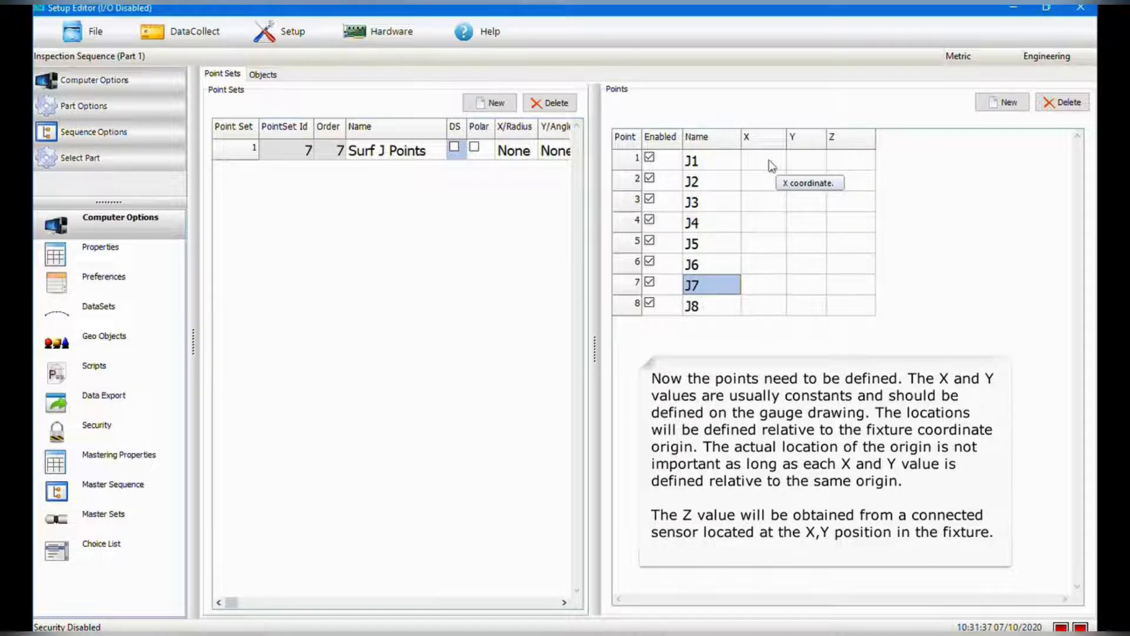
click(769, 160)
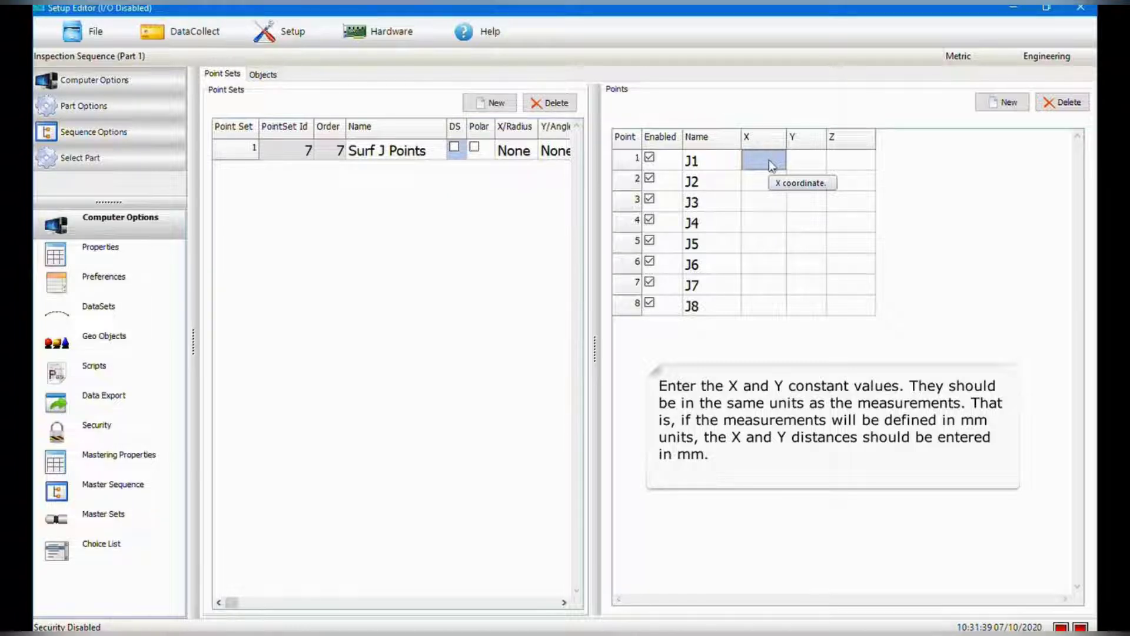
text(5)
key(Tab)
text(5)
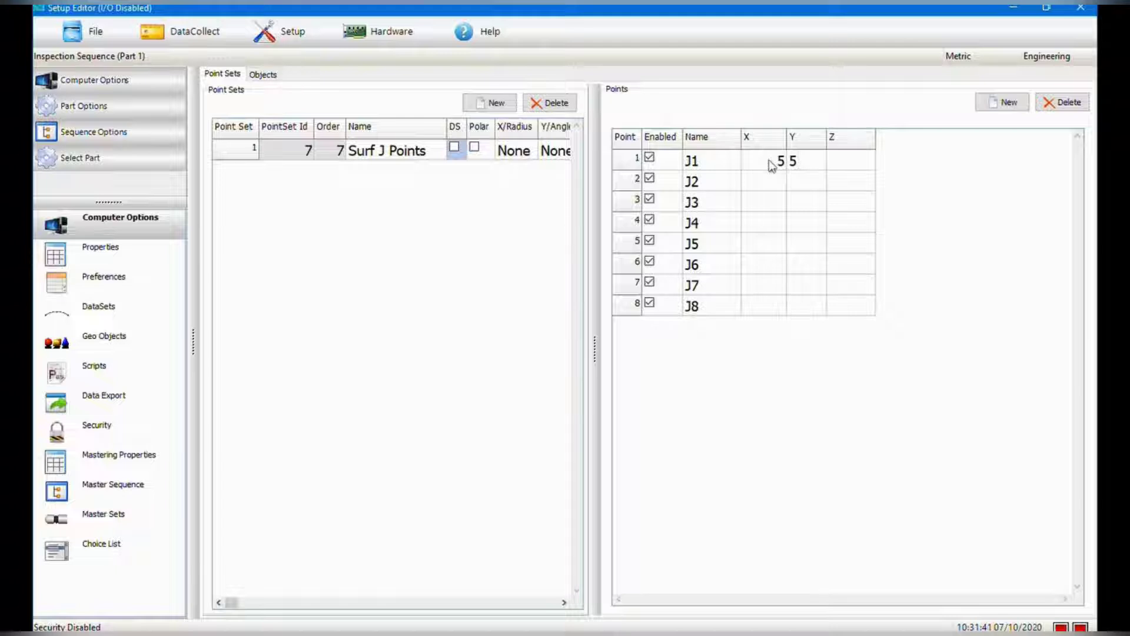
click(758, 181)
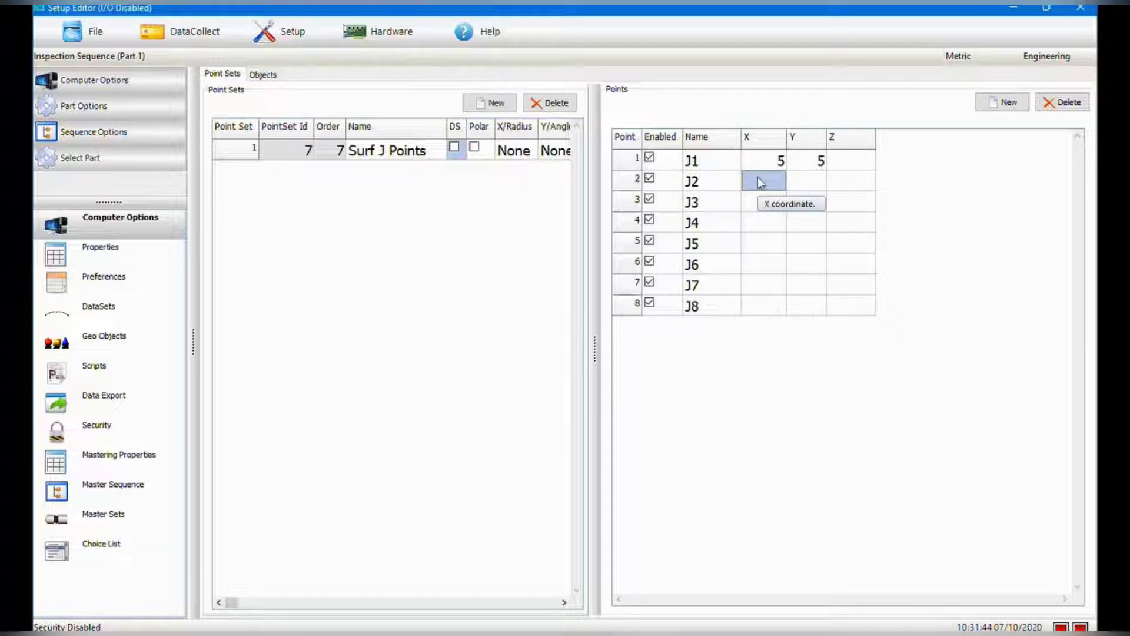
text(1)
text(0)
text(20)
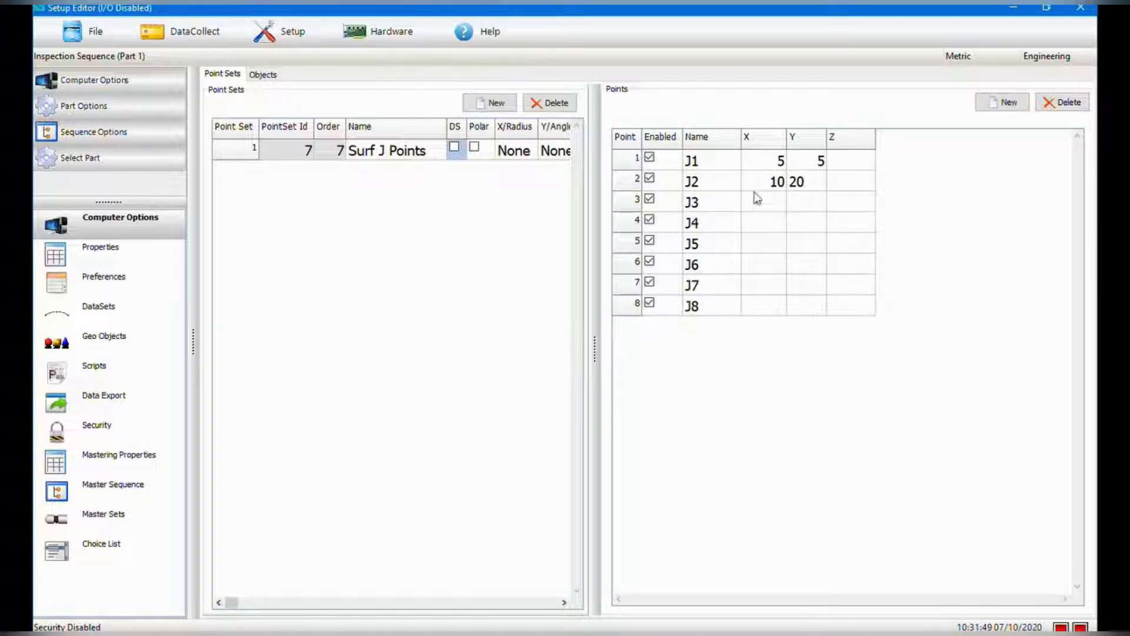
Enter the coordinates X 17, Y -15 for point J3 and X 25, Y 14 for point J4.
click(756, 202)
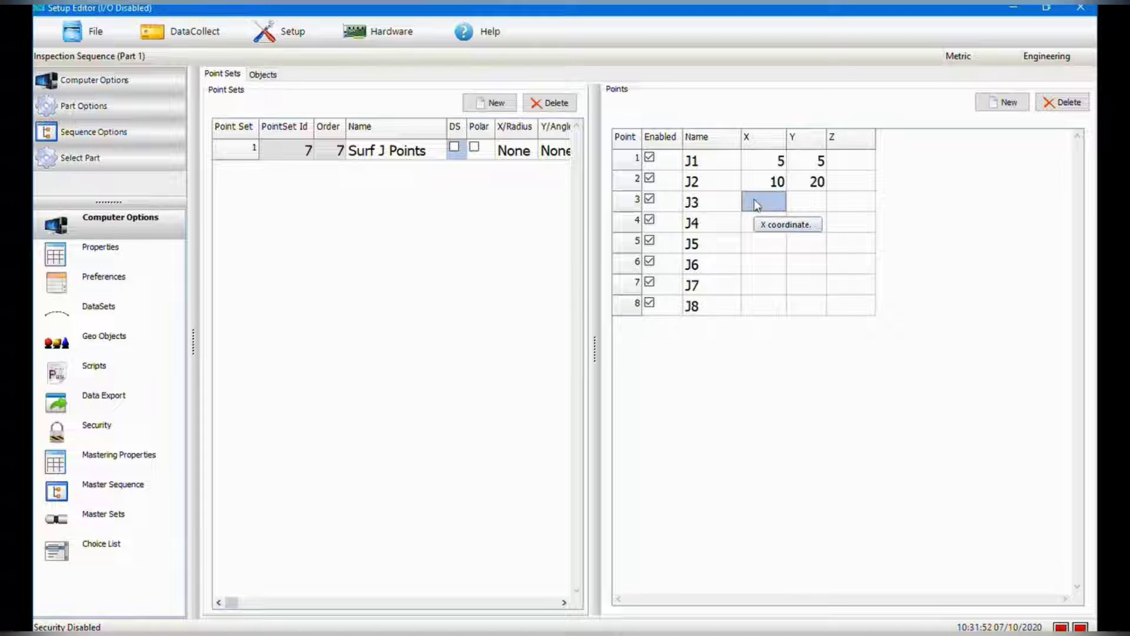
click(756, 203)
text(1)
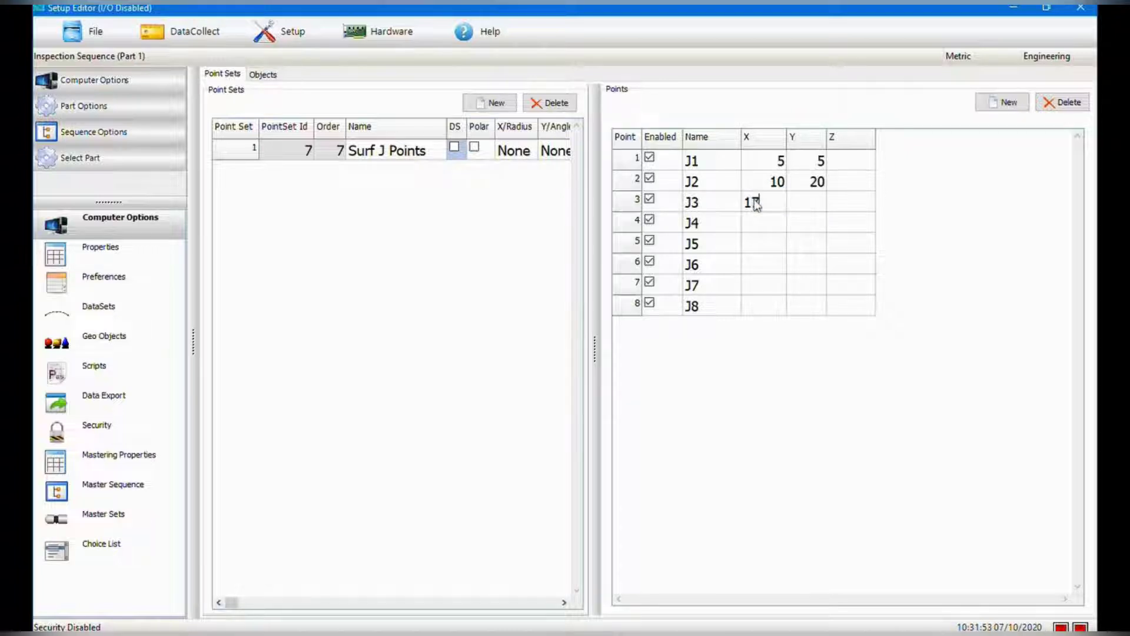
key(Return)
text(-15)
click(764, 221)
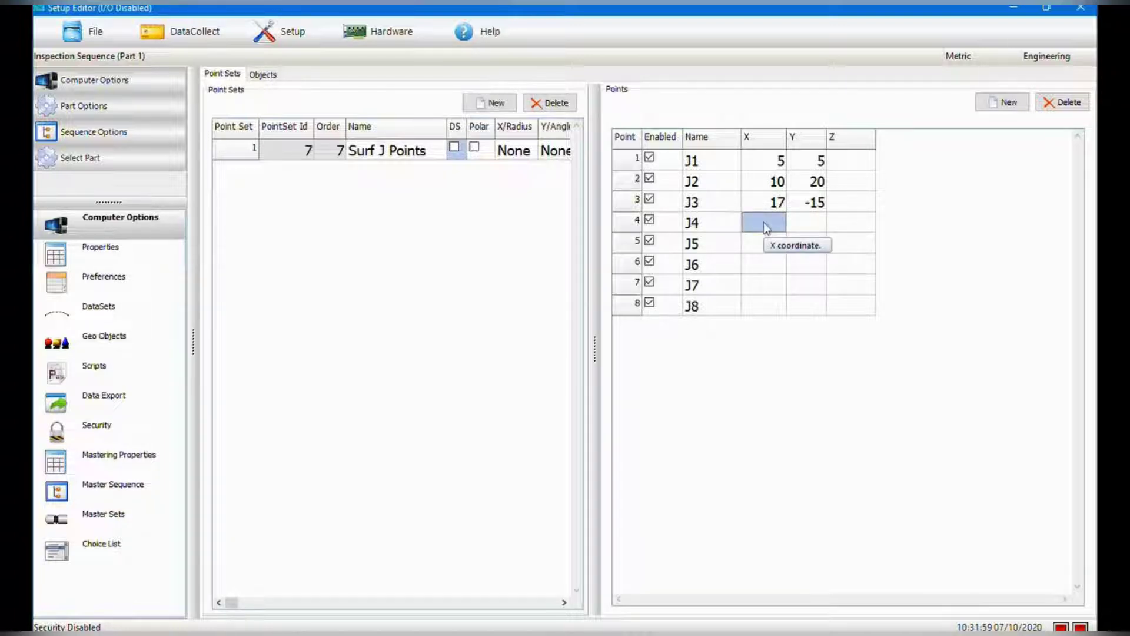
text(25)
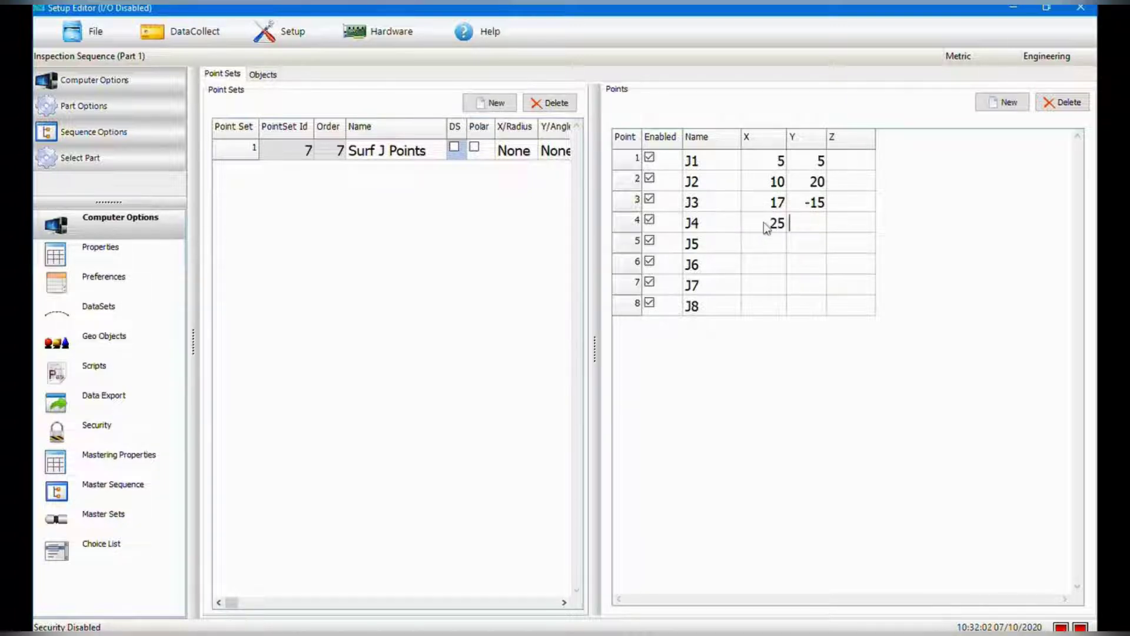
text(14)
Enter the coordinates X 30, Y -5 for point J5 and X 36, Y 20 for point J6.
click(764, 242)
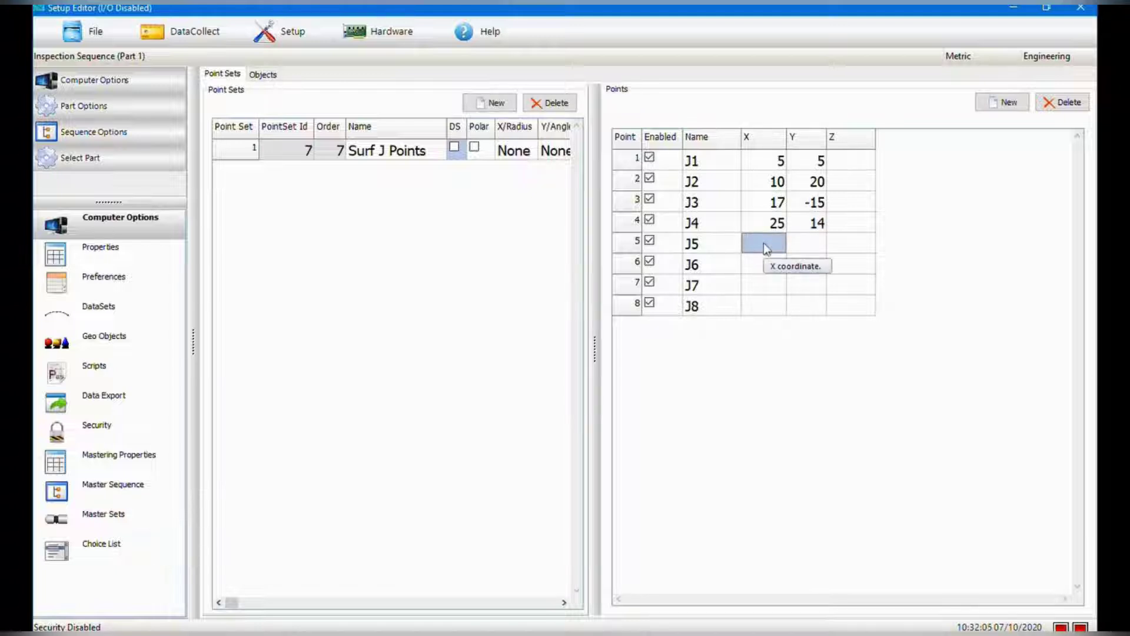
text(30)
text(-5)
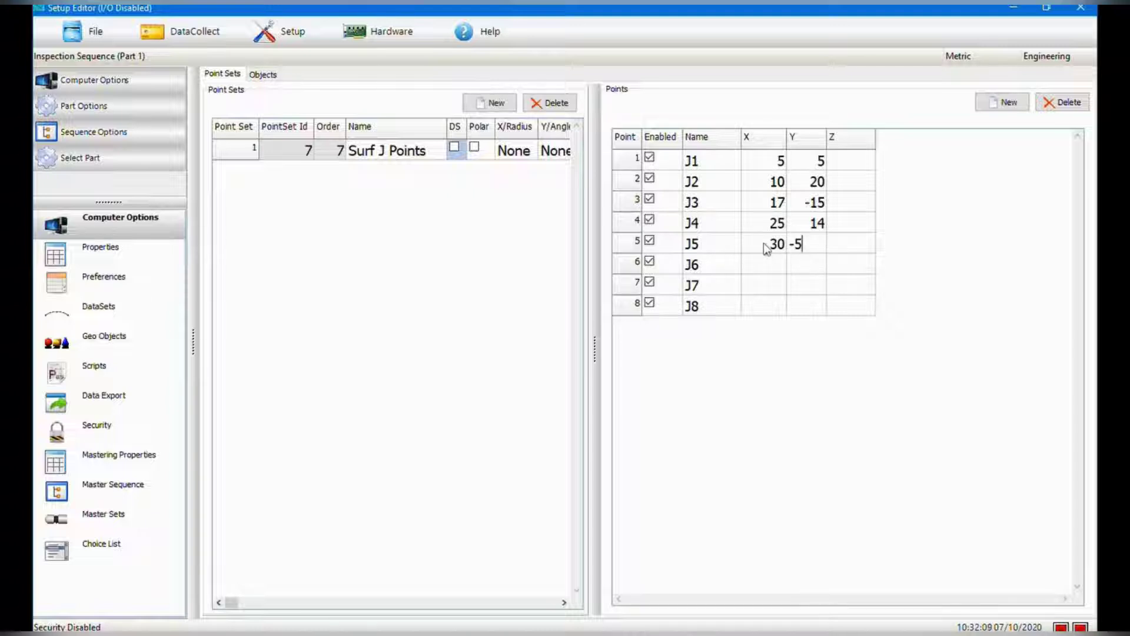
click(763, 267)
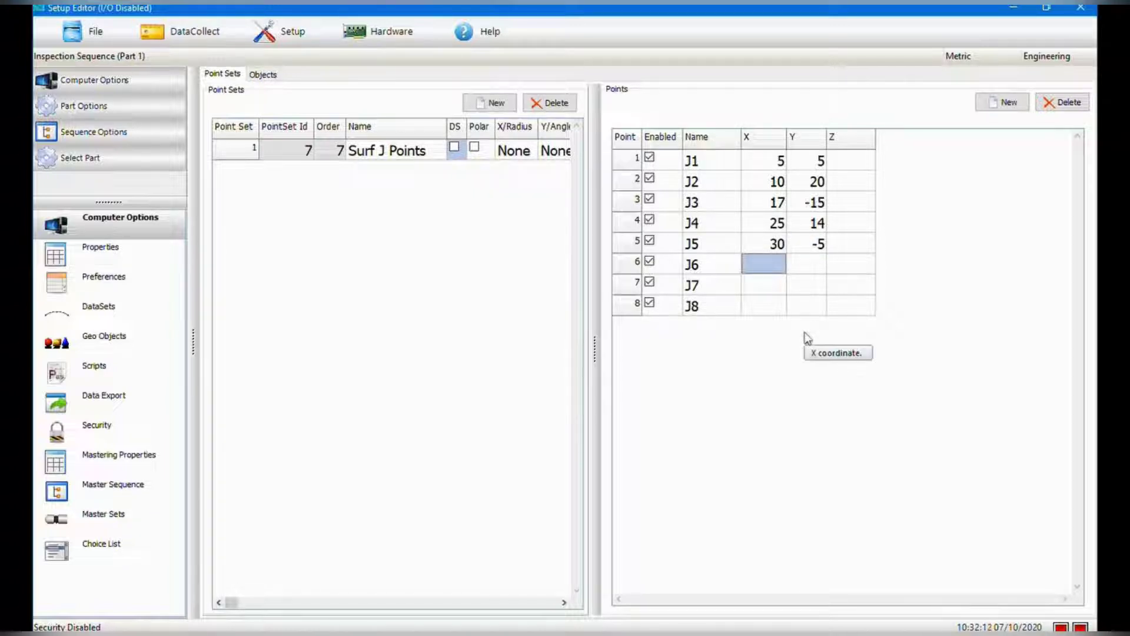
text(36)
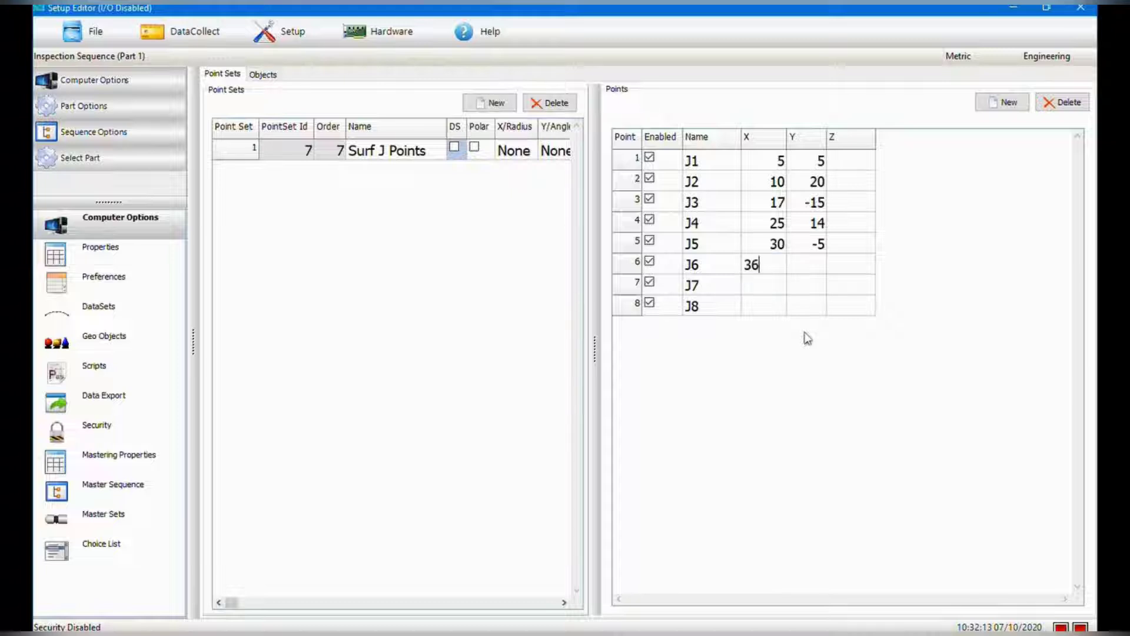
text(0)
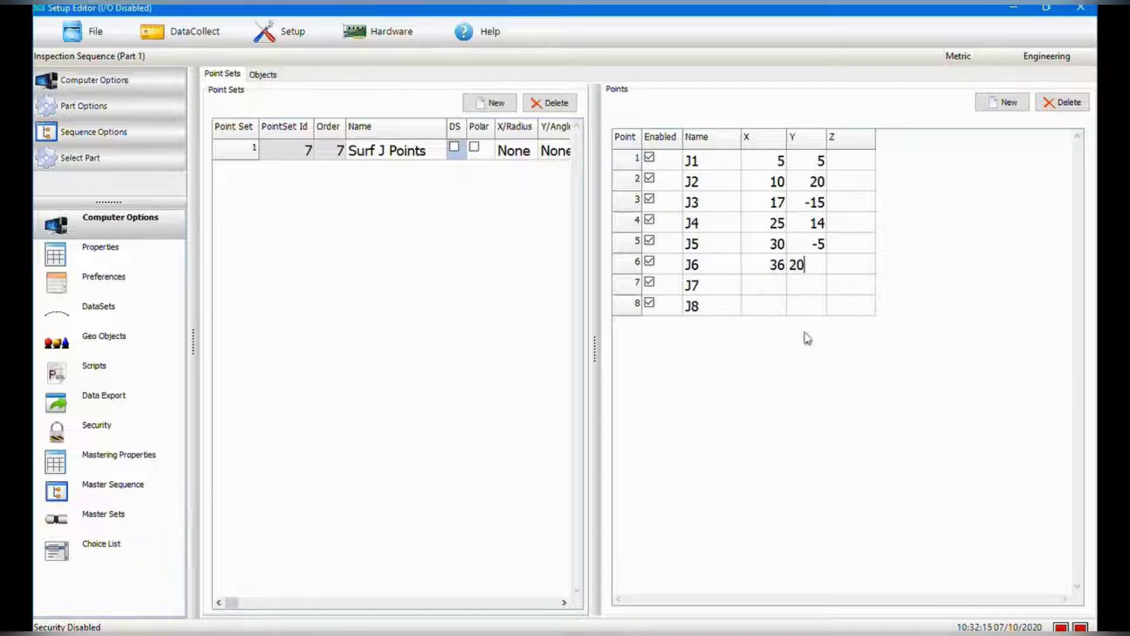
key(Return)
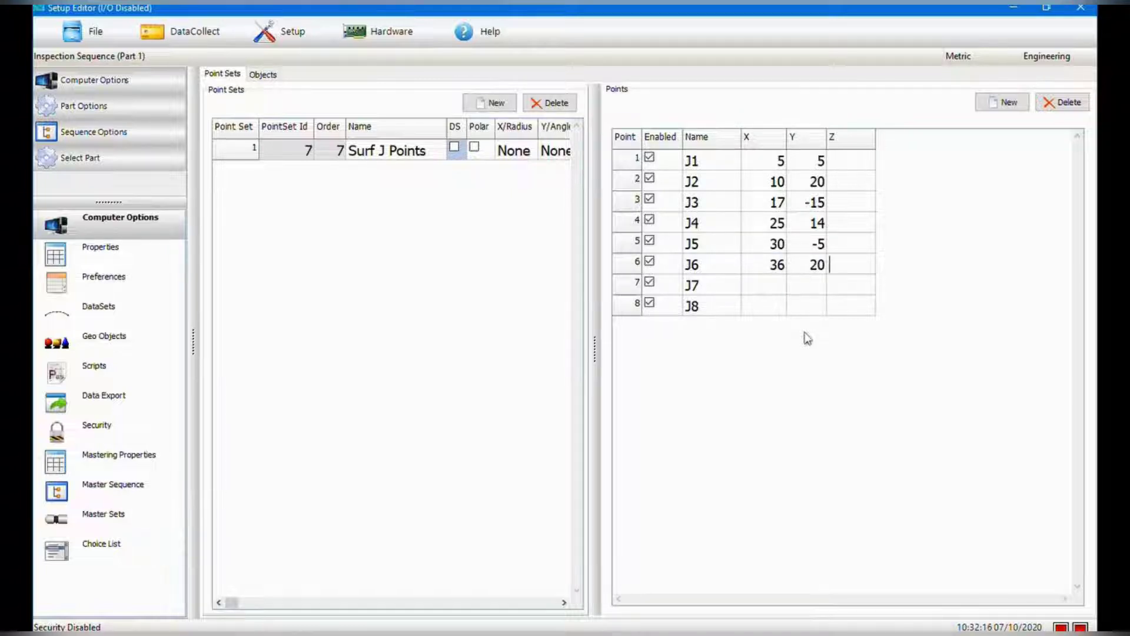
Enter the coordinates X 37, Y -5 for point J7 and X 40, Y 5 for point J8.
click(769, 278)
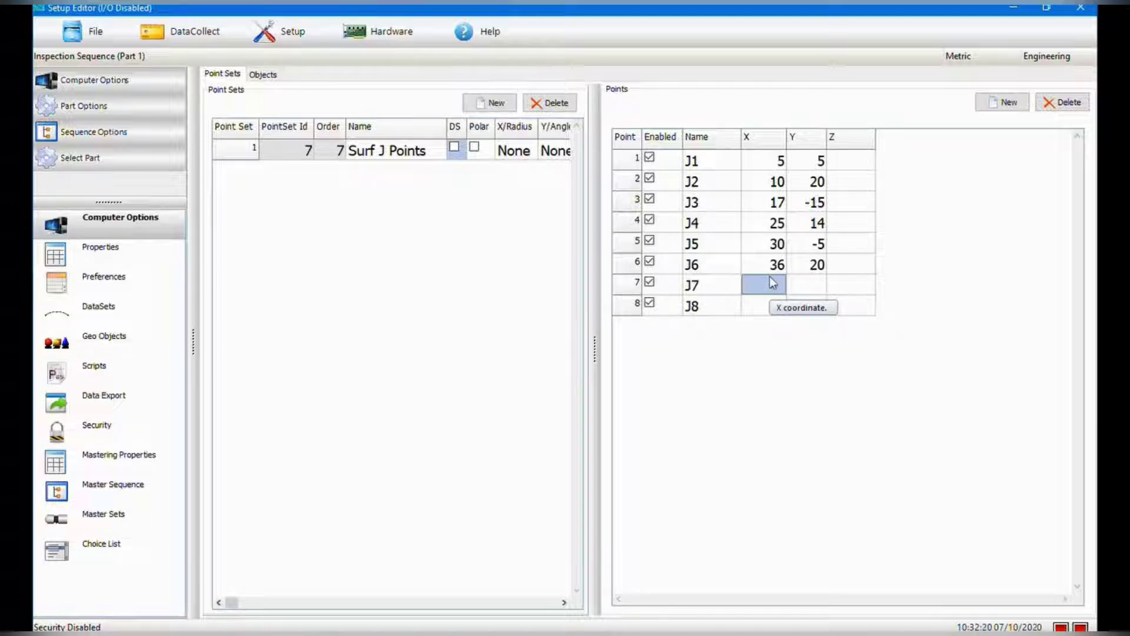
text(37)
key(Tab)
text(-5)
key(Tab)
click(757, 305)
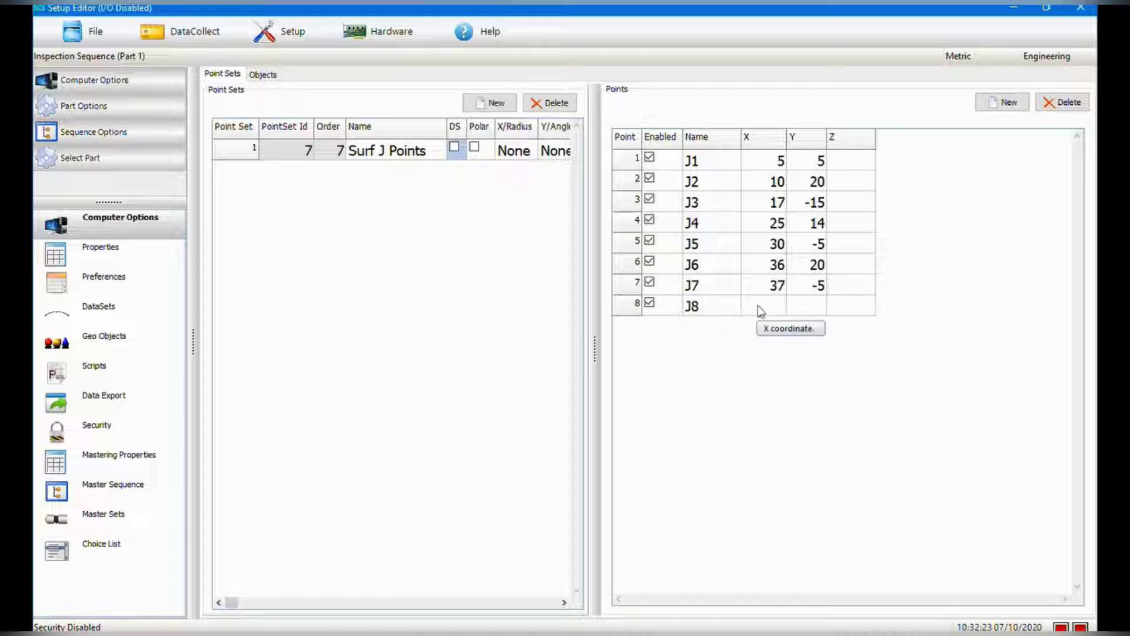
text(40)
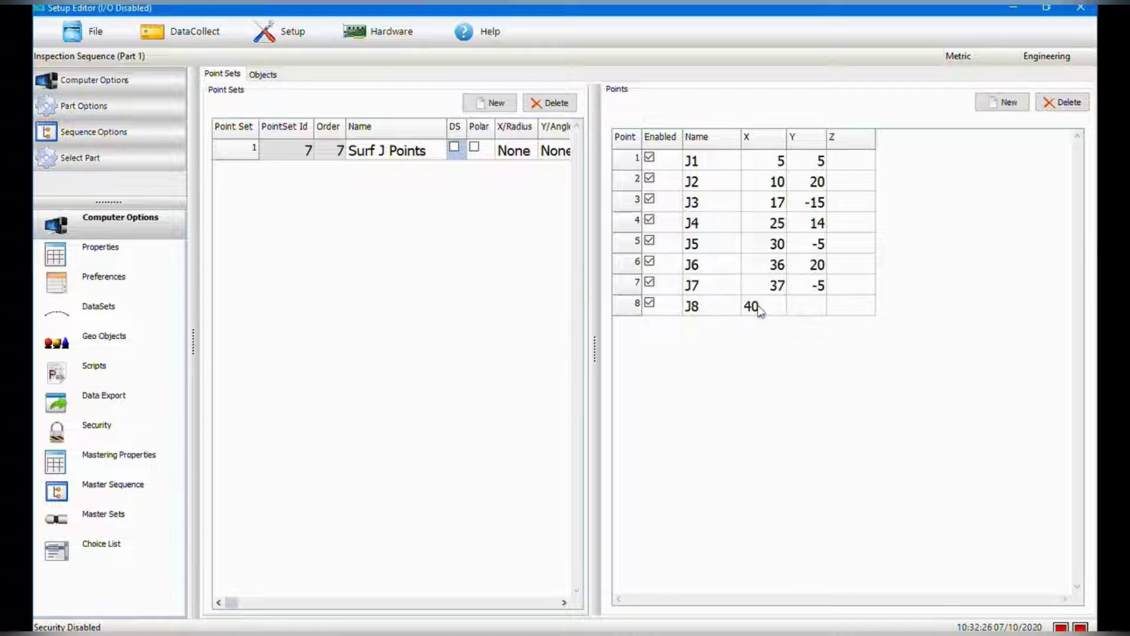
key(Tab)
text(5)
key(Up)
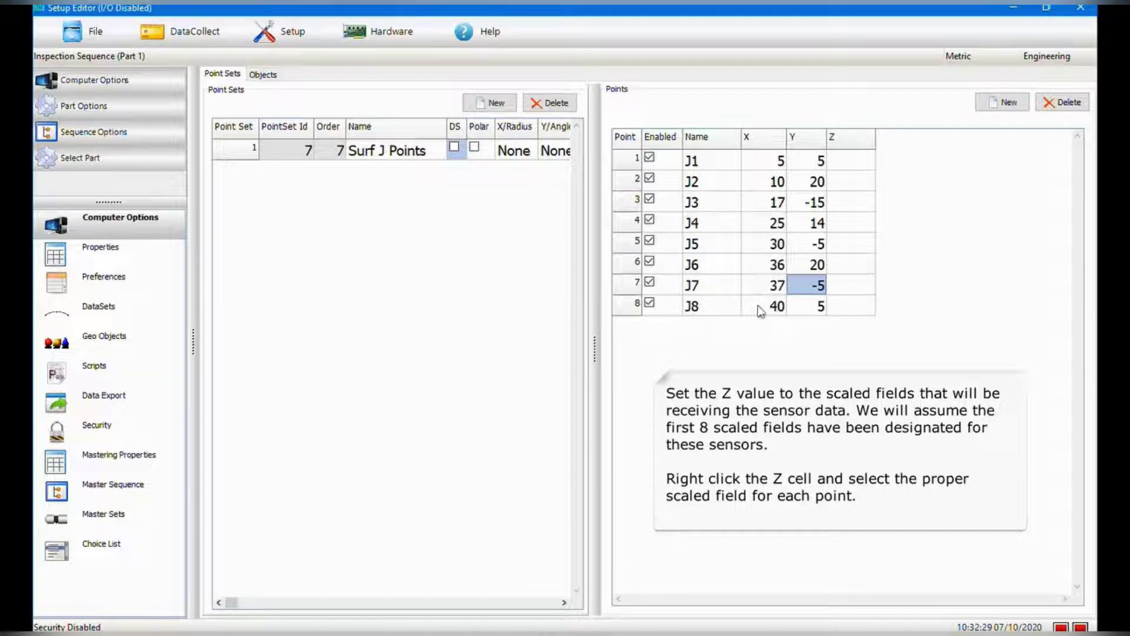
Assign the data source Scaled 1 to the Z value of point J1 and Scaled 2 to that of J2.
double_click(849, 161)
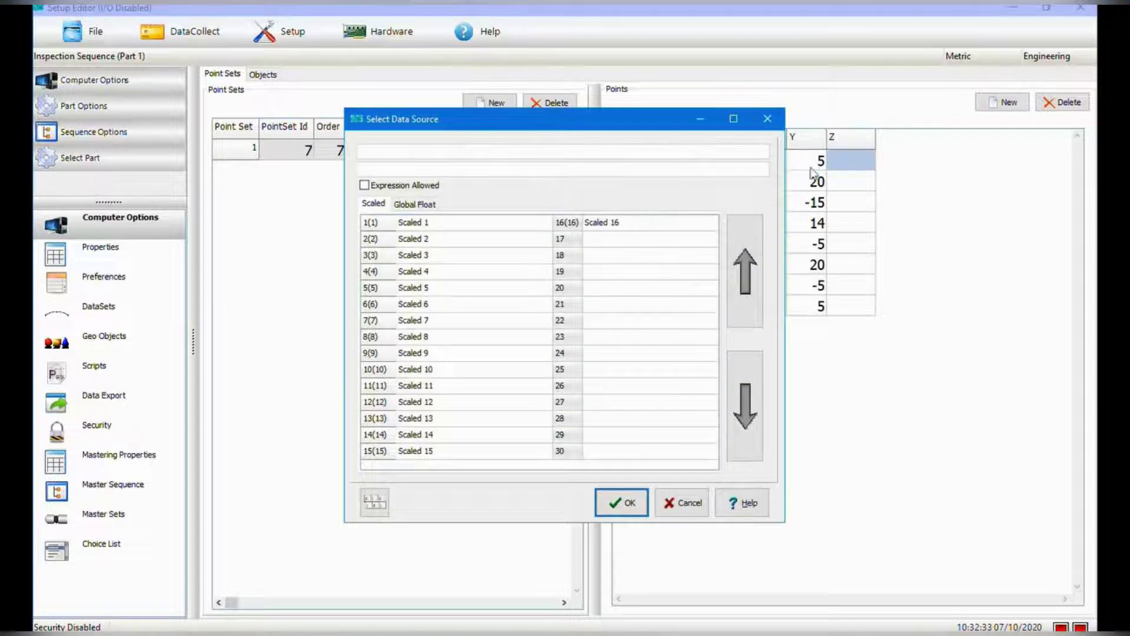
click(495, 222)
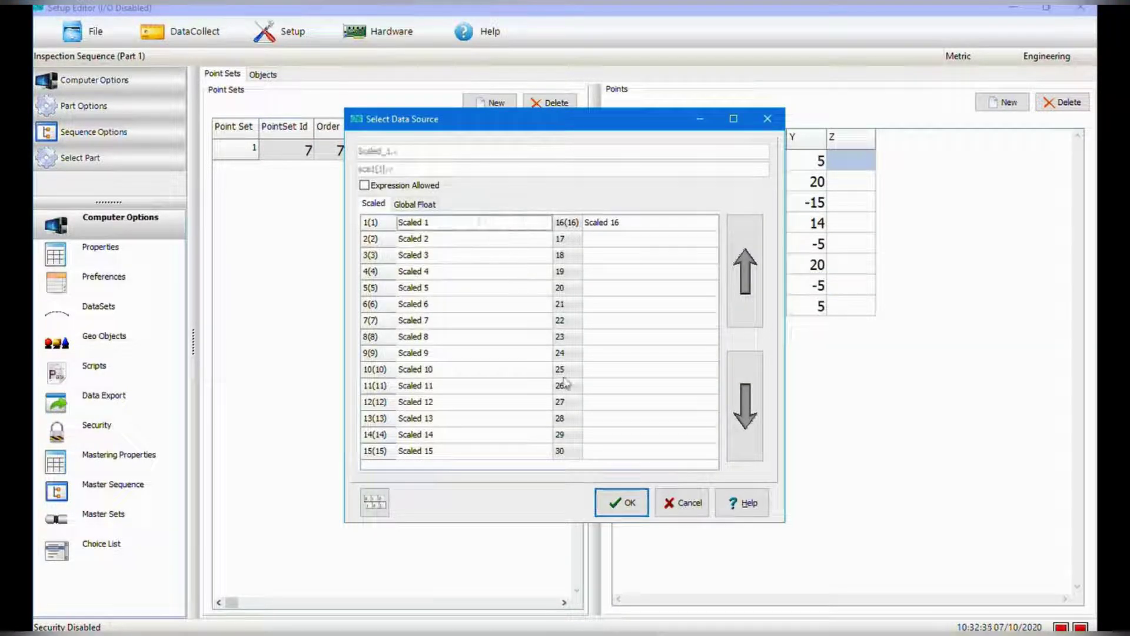
click(619, 500)
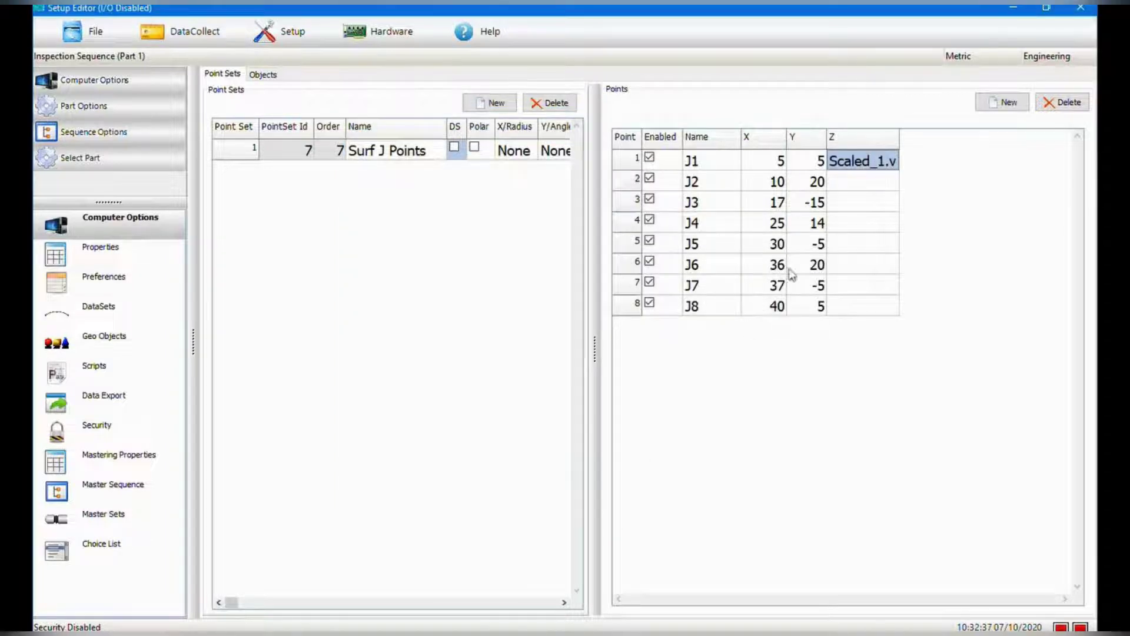
double_click(856, 183)
click(441, 239)
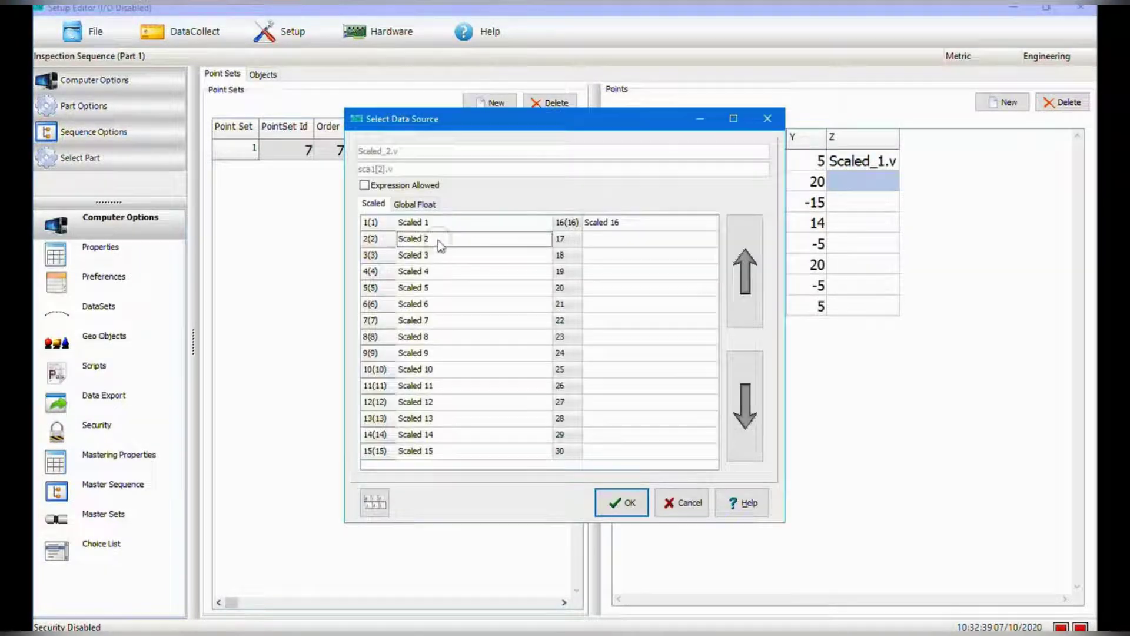
click(621, 502)
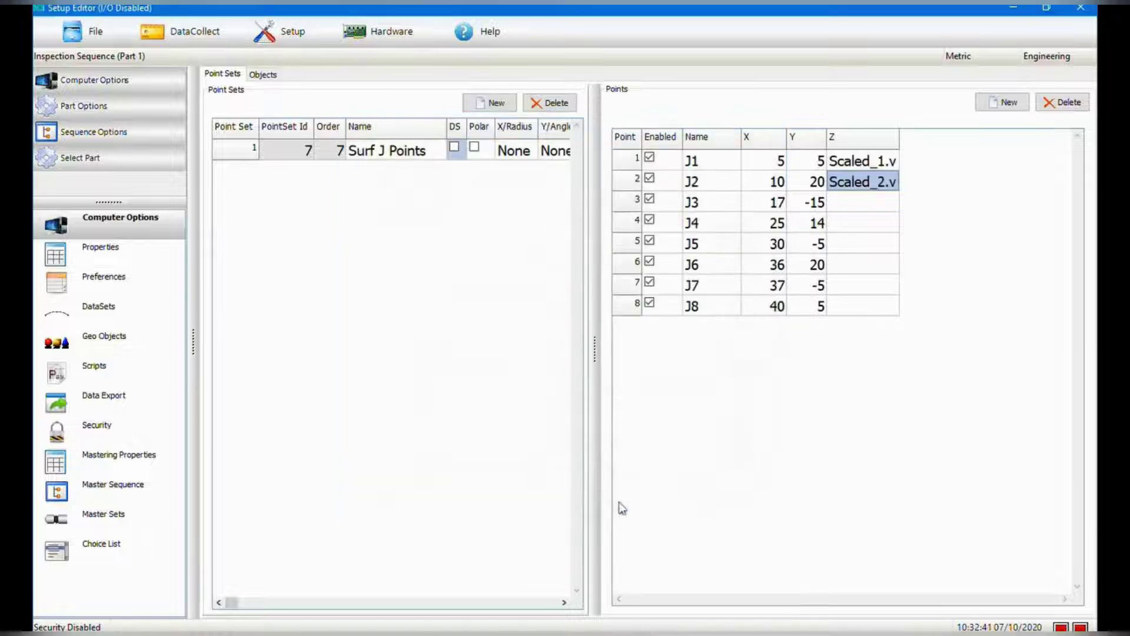
Assign the data source Scaled 3 to the Z value of point J3 and Scaled 4 to that of J4.
double_click(849, 201)
click(504, 255)
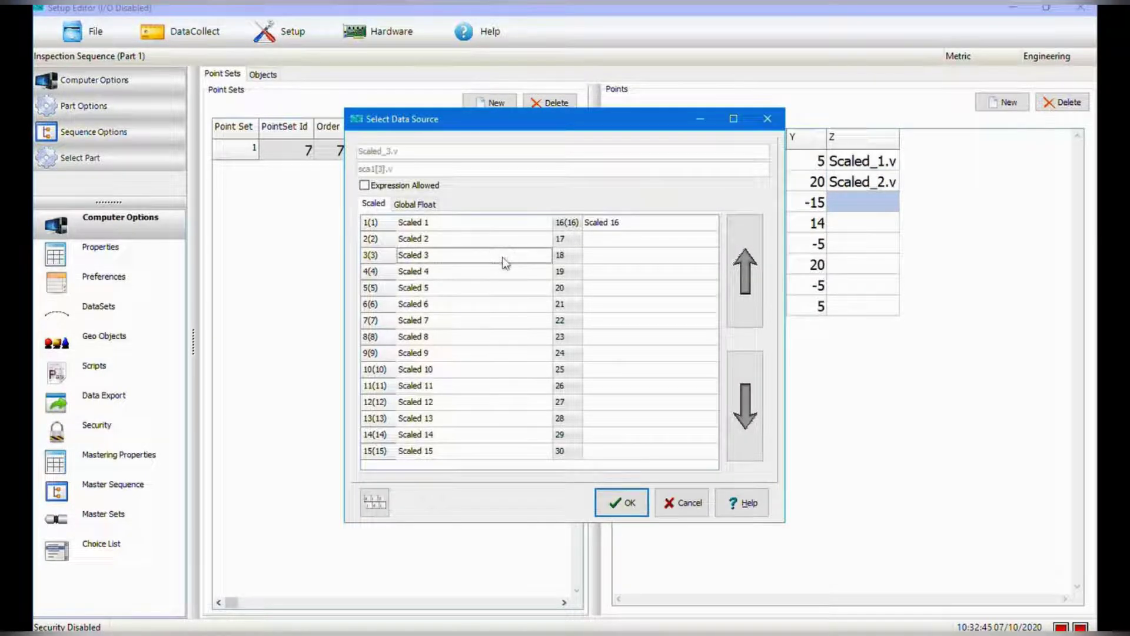
click(618, 502)
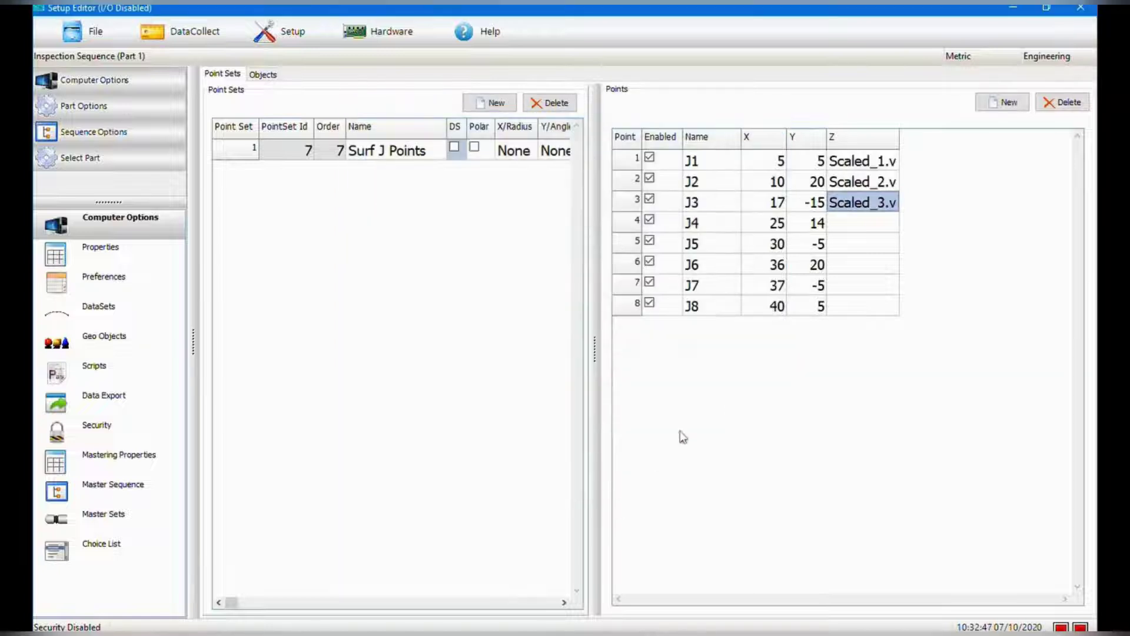
double_click(863, 222)
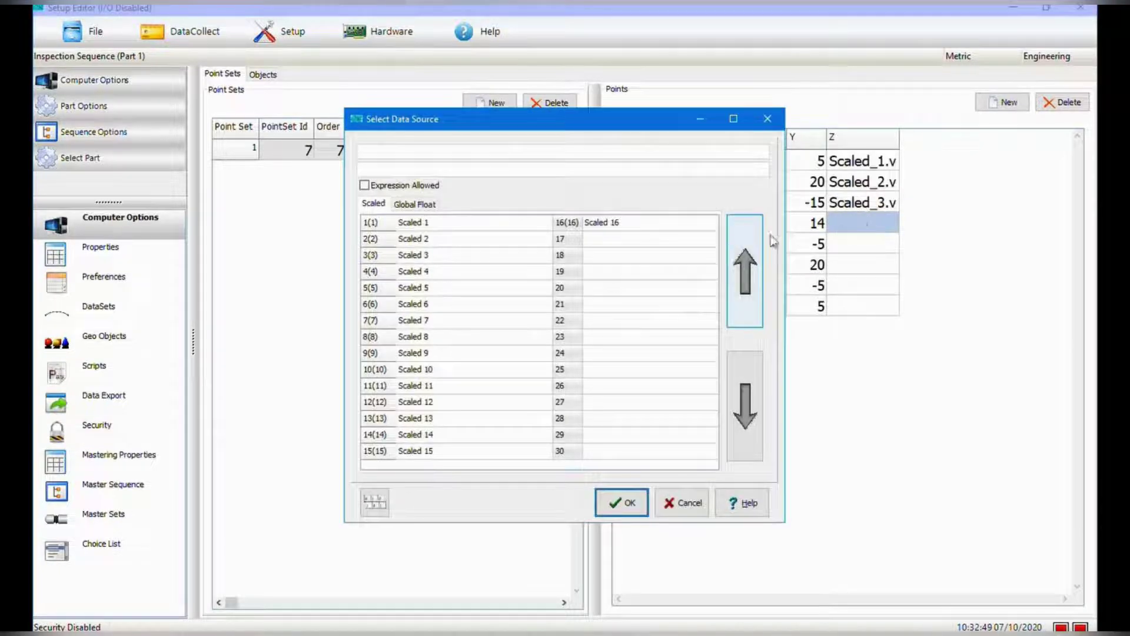
click(496, 270)
click(628, 500)
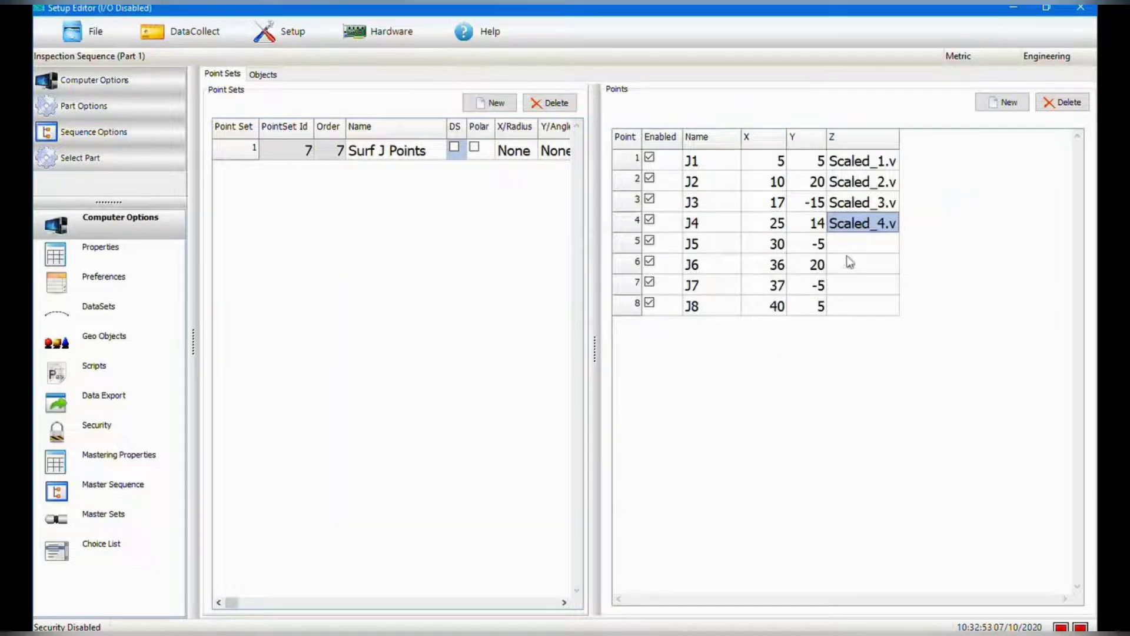
Assign the data source Scaled 5 to the Z value of point J5 and Scaled 6 to that of J6.
double_click(857, 245)
click(429, 289)
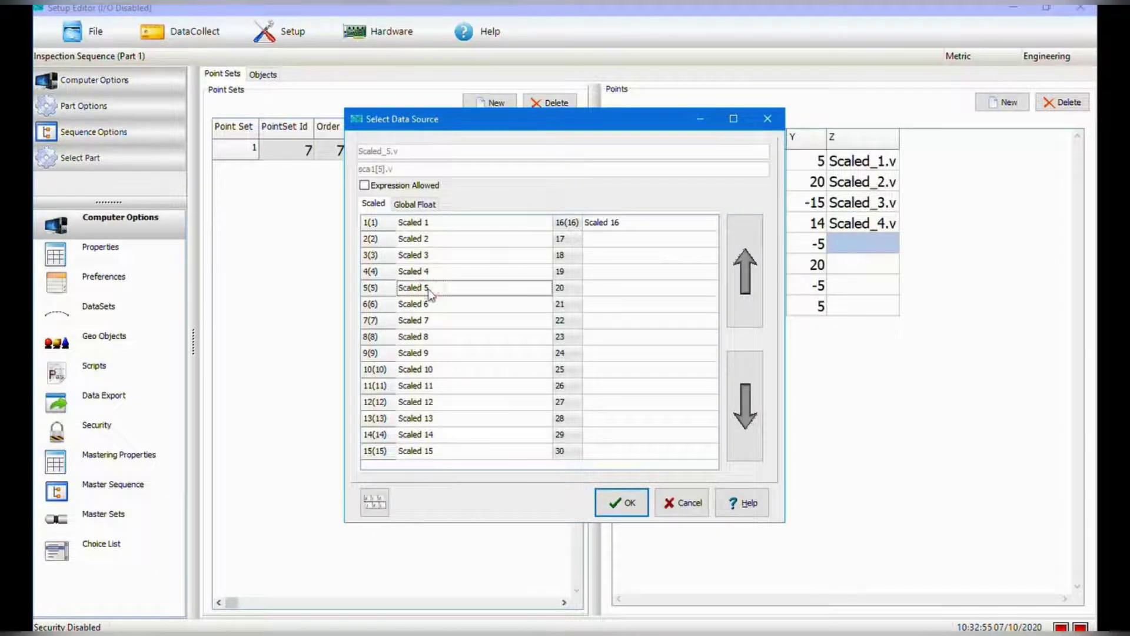
click(612, 502)
double_click(857, 272)
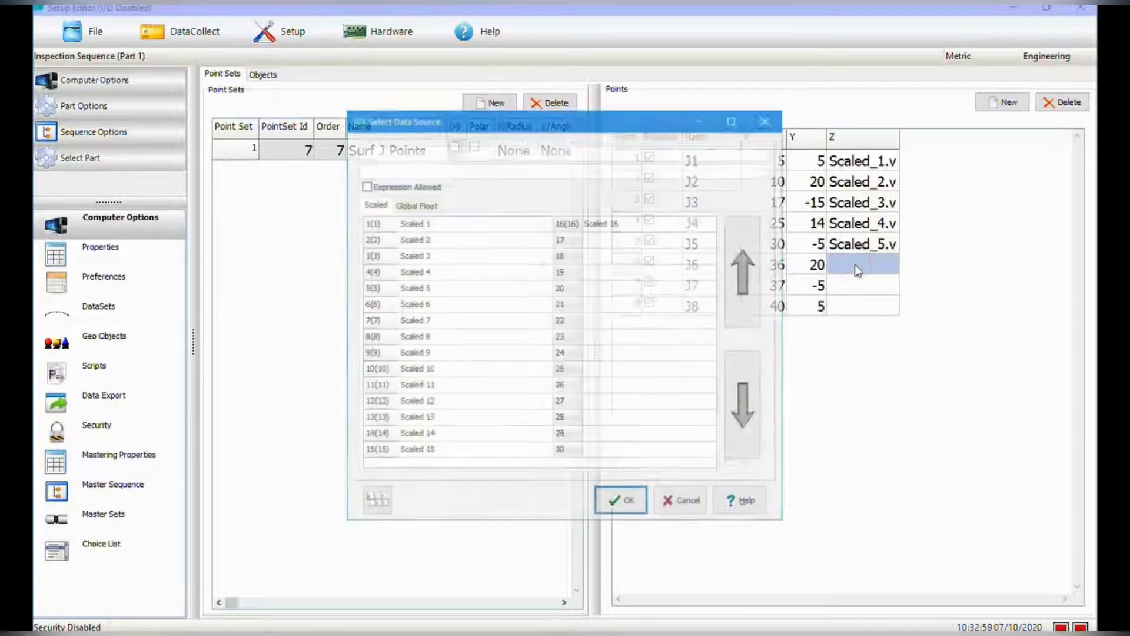
click(453, 305)
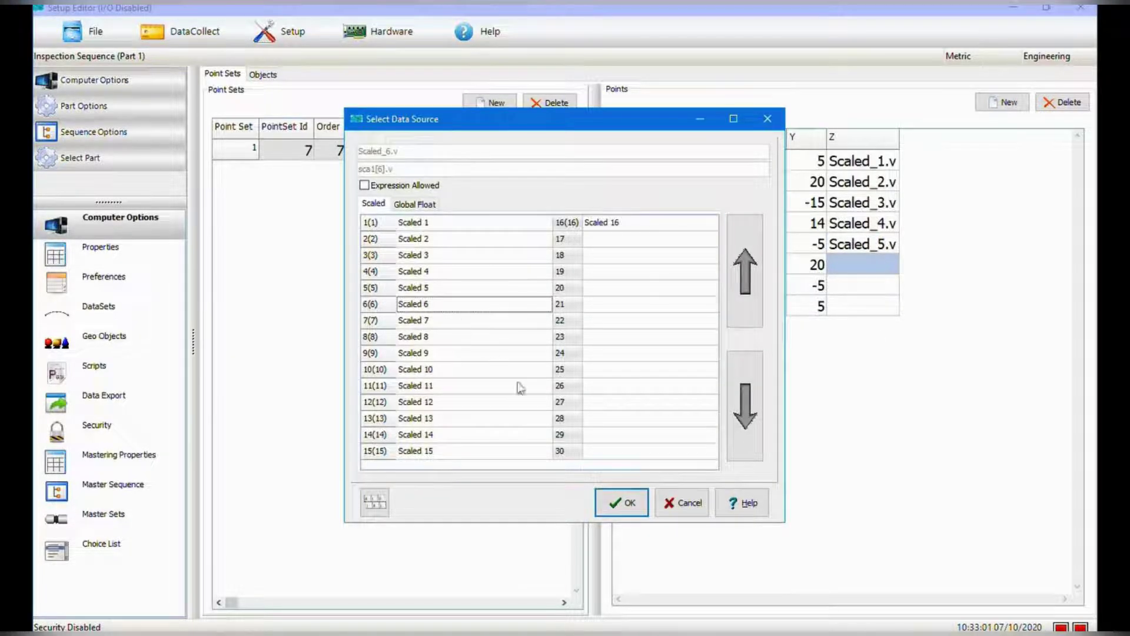
click(620, 503)
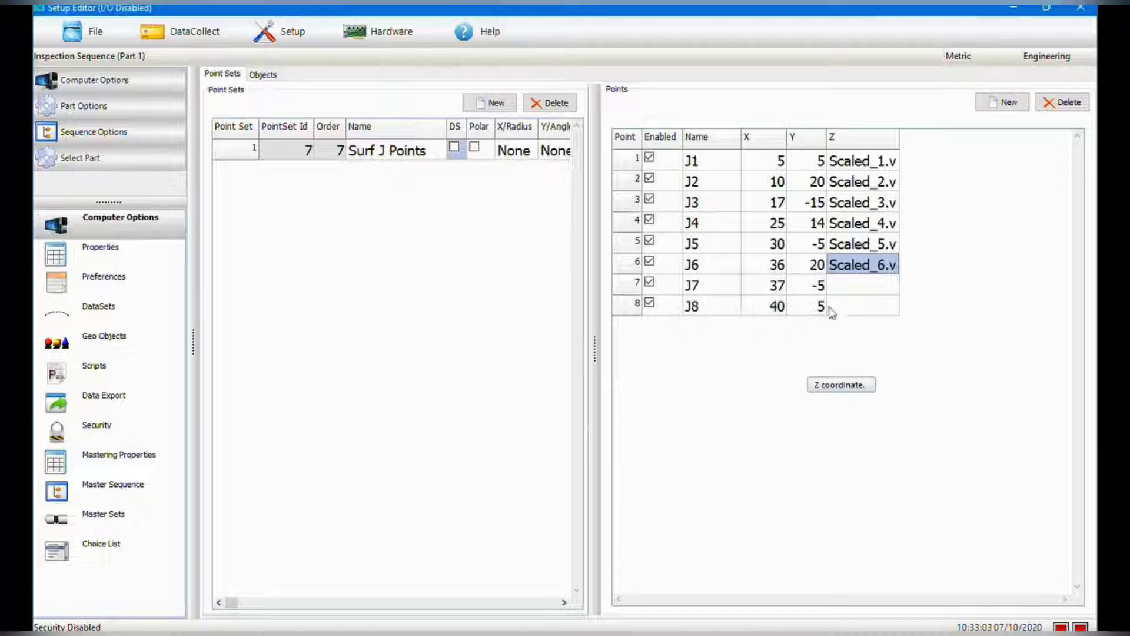
Assign the data source Scaled 7 to the Z value of point J7 and Scaled 8 to that of J8.
double_click(854, 285)
click(475, 321)
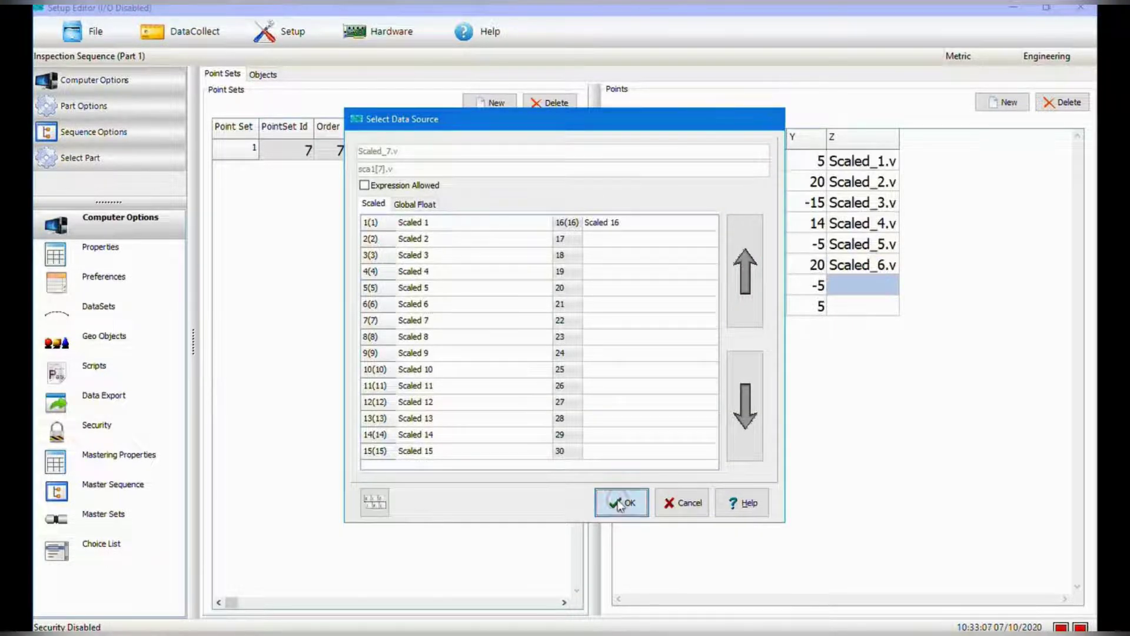
click(615, 500)
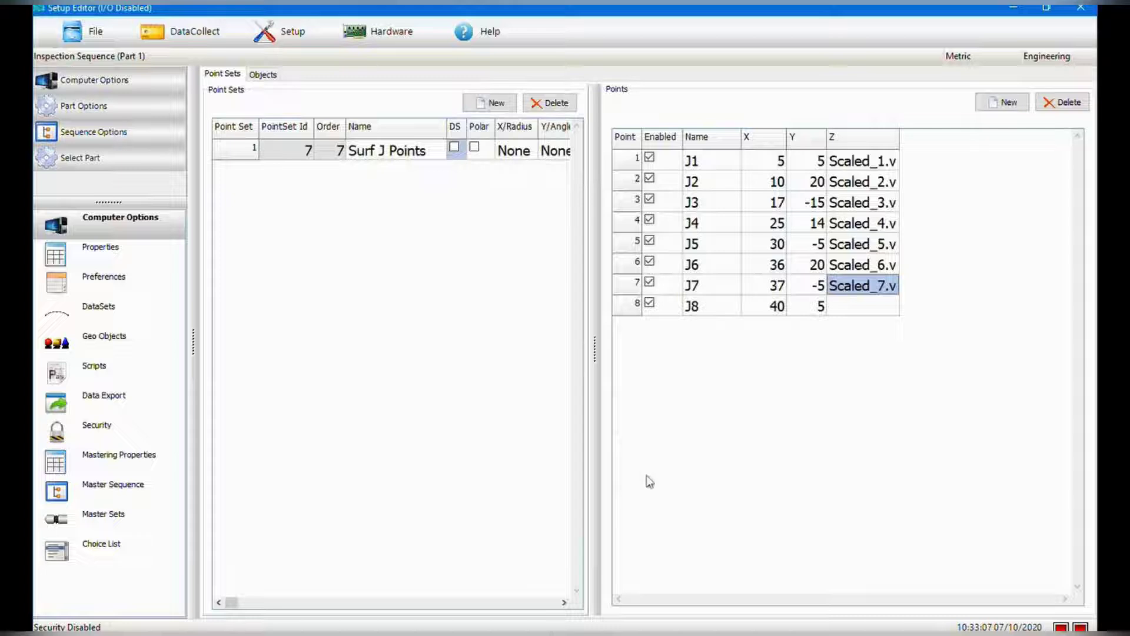
double_click(853, 305)
click(495, 336)
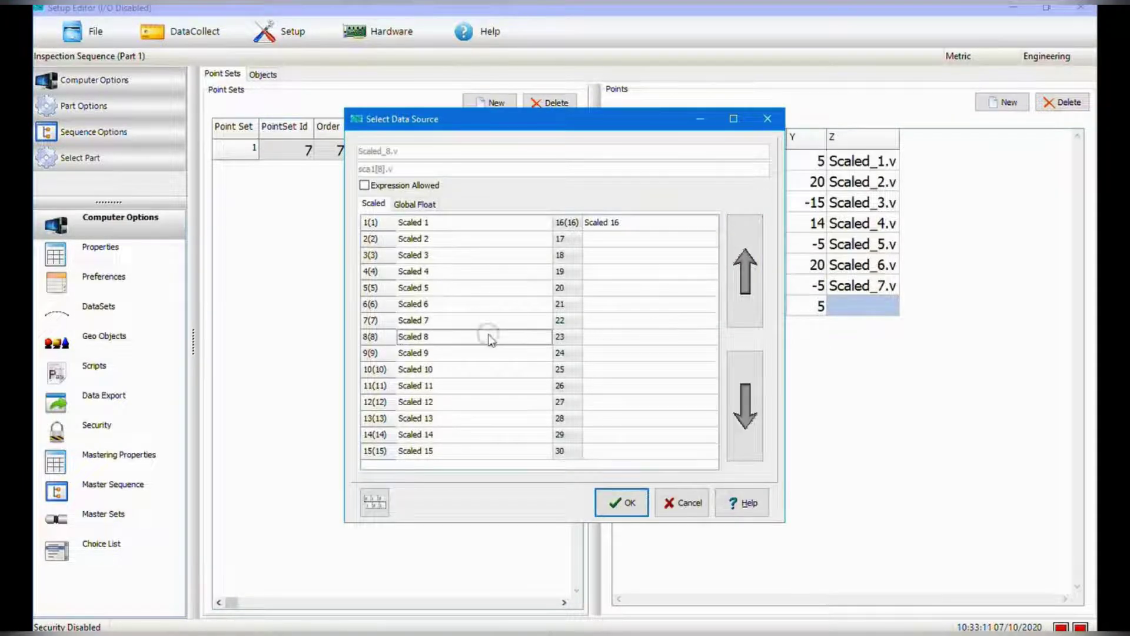
click(615, 500)
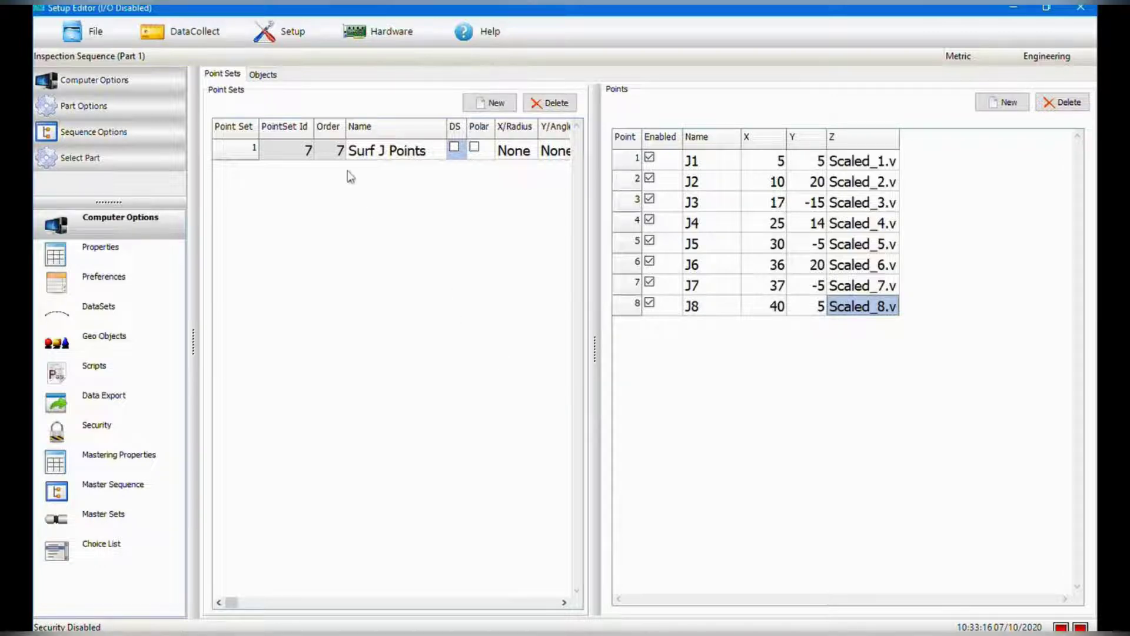
Add a new plane to the geometric objects and name it Surf J.
click(265, 74)
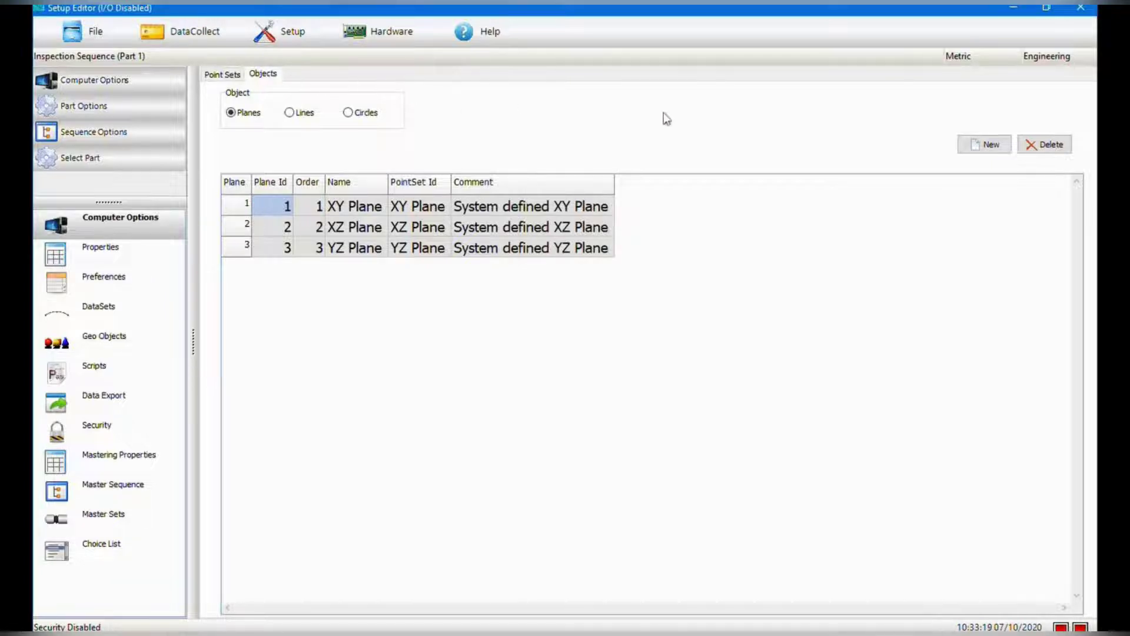
click(976, 147)
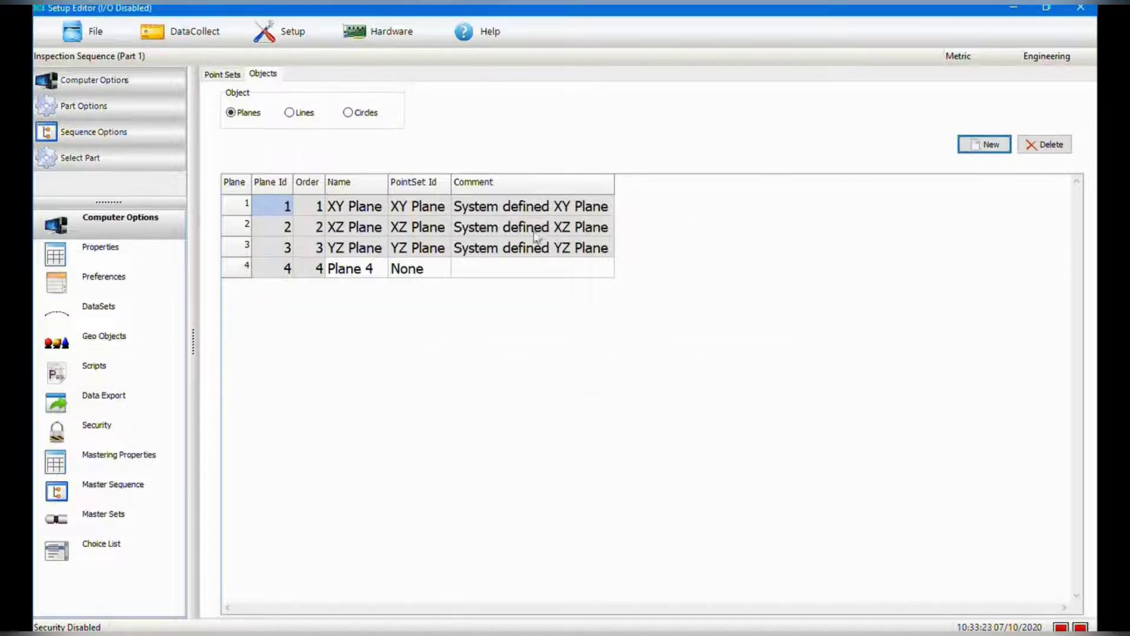
click(366, 270)
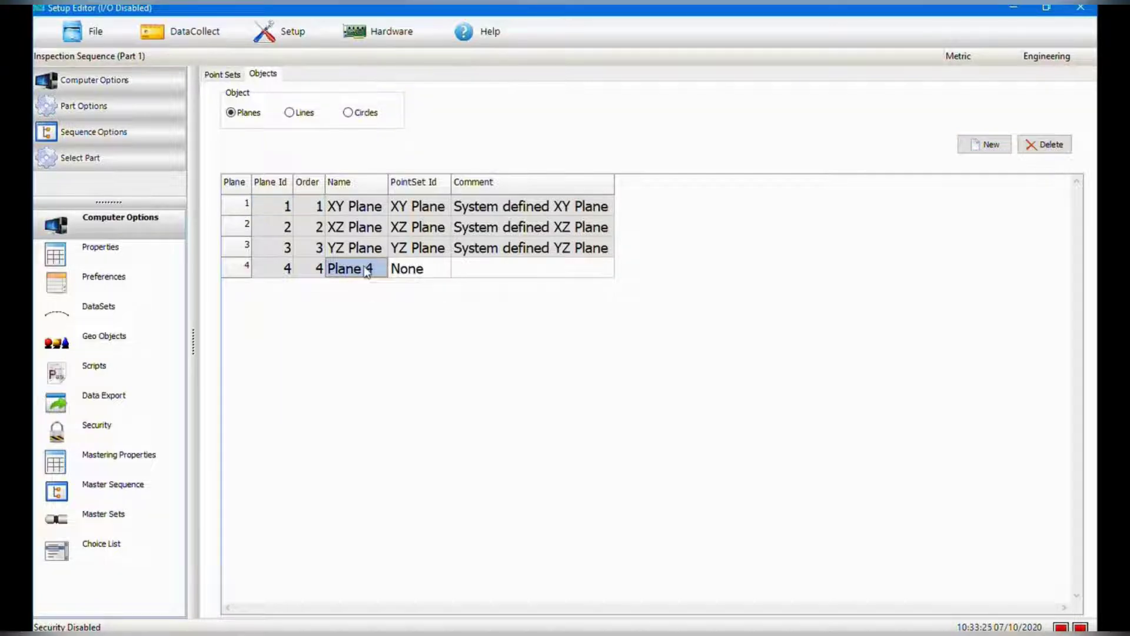
text(sURFA)
key(BackSpace)
key(BackSpace)
key(BackSpace)
key(BackSpace)
key(BackSpace)
text(Surf 1)
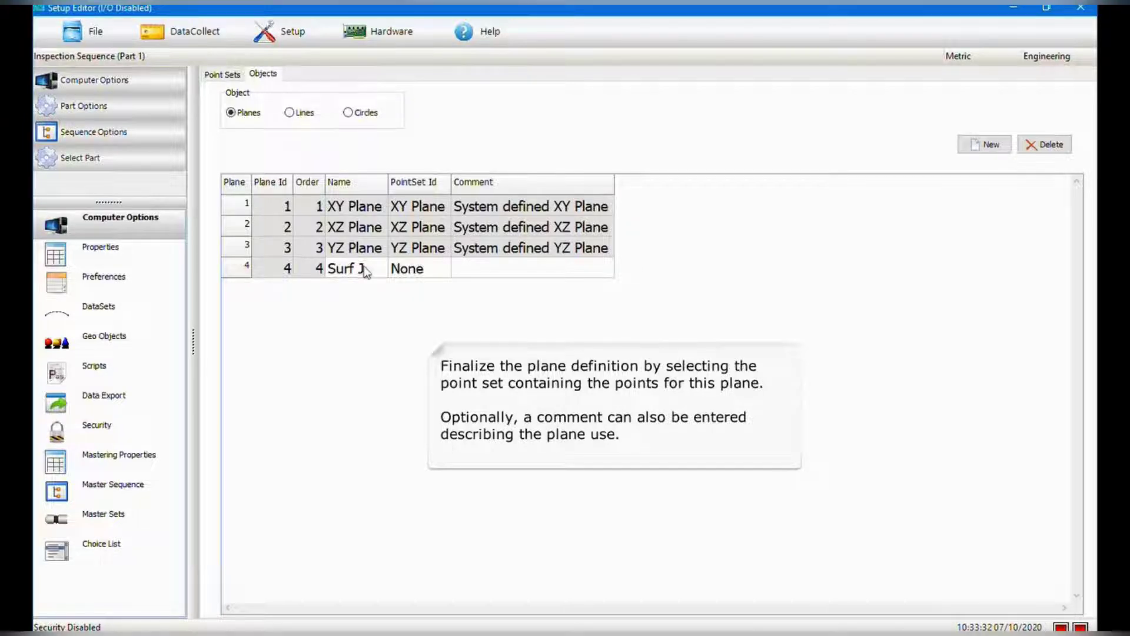
Assign the point set Surf J Points to the Surf J plane.
key(Tab)
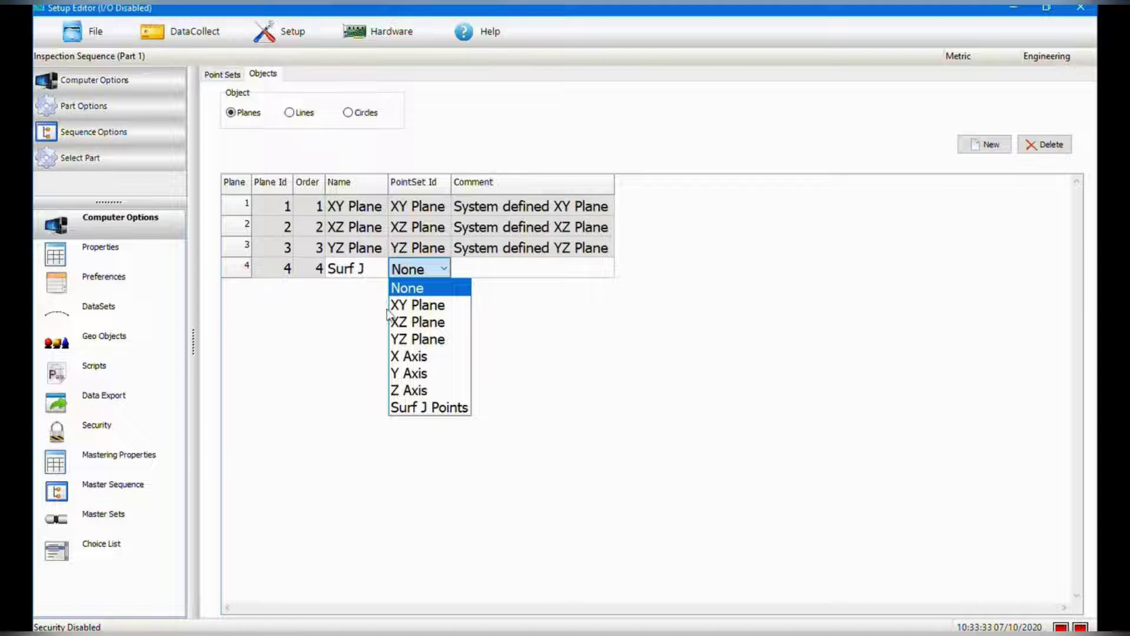
click(443, 411)
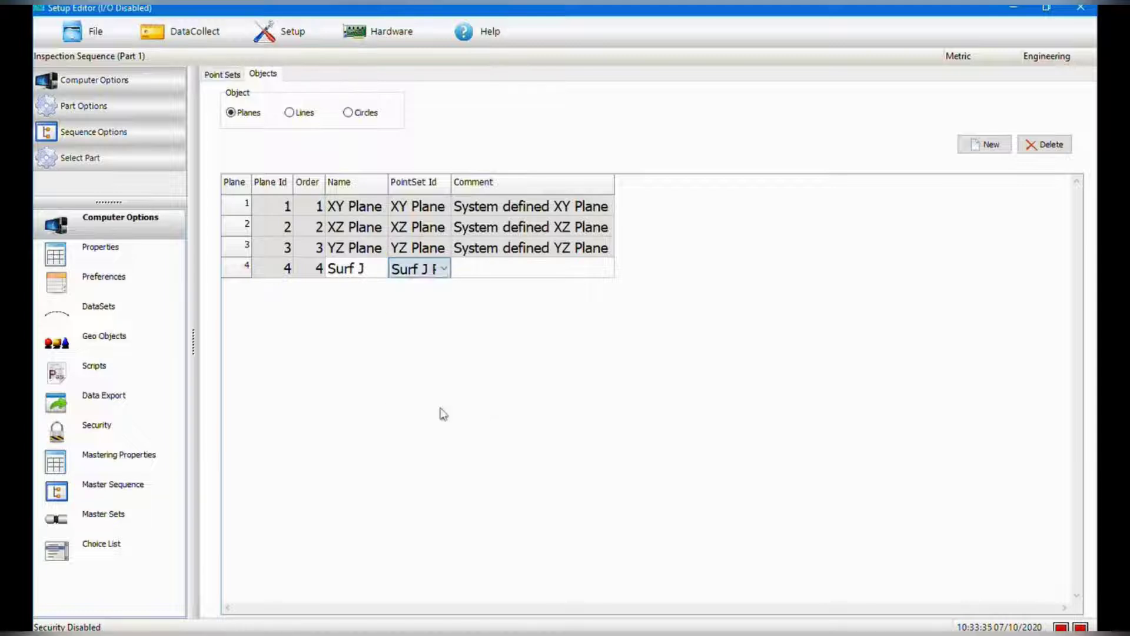
click(732, 389)
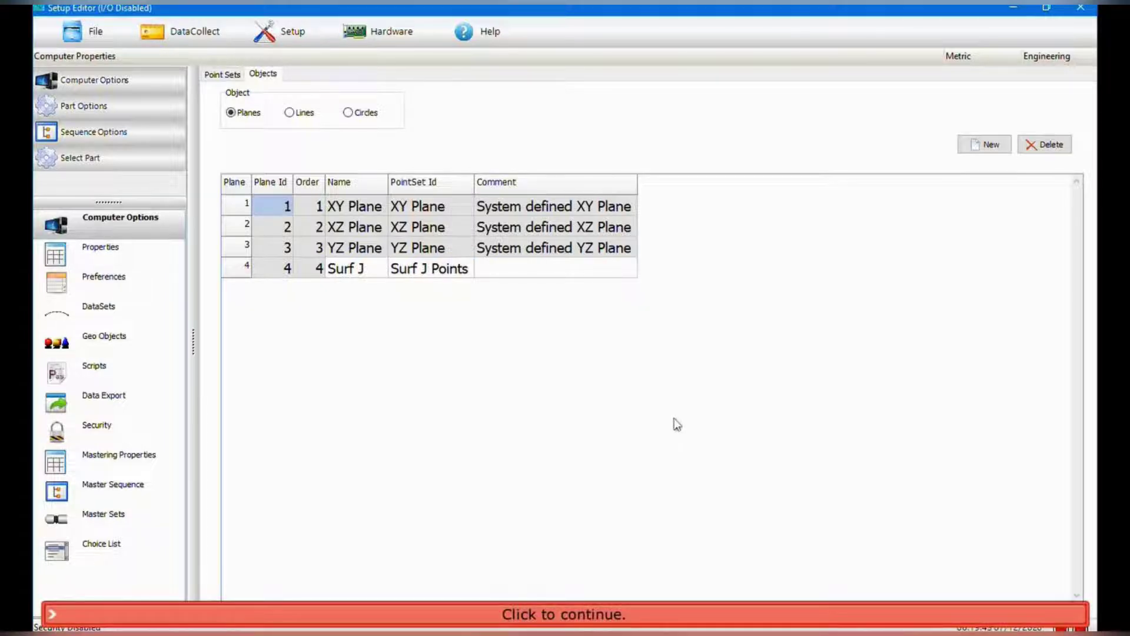
click(673, 419)
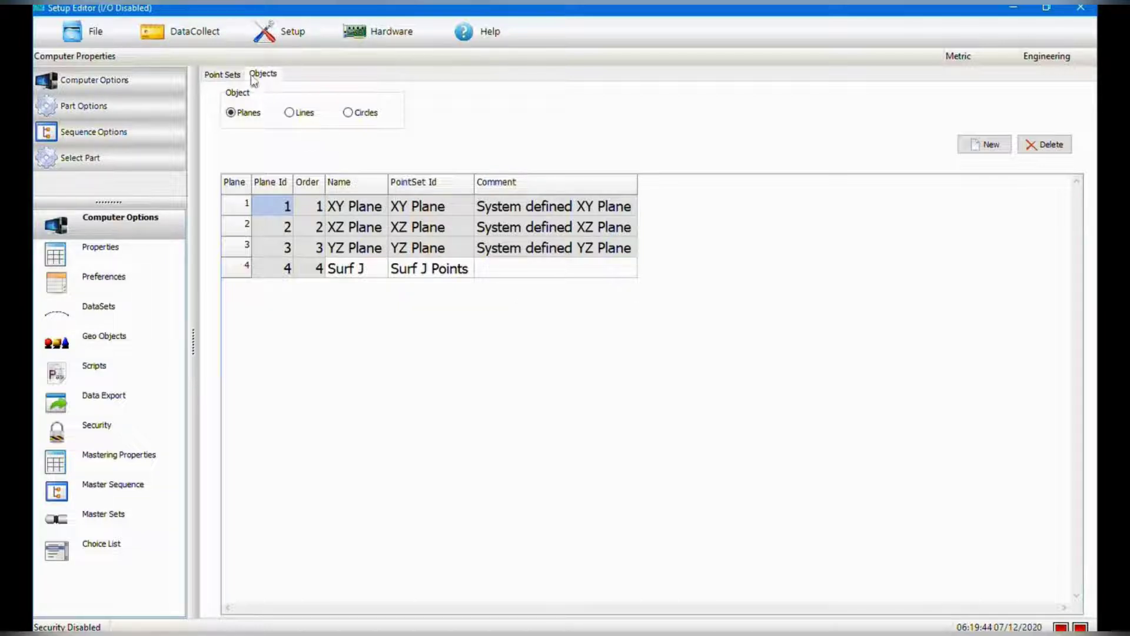
Switch to DataCollect gauging and open the Visualizations window.
click(183, 32)
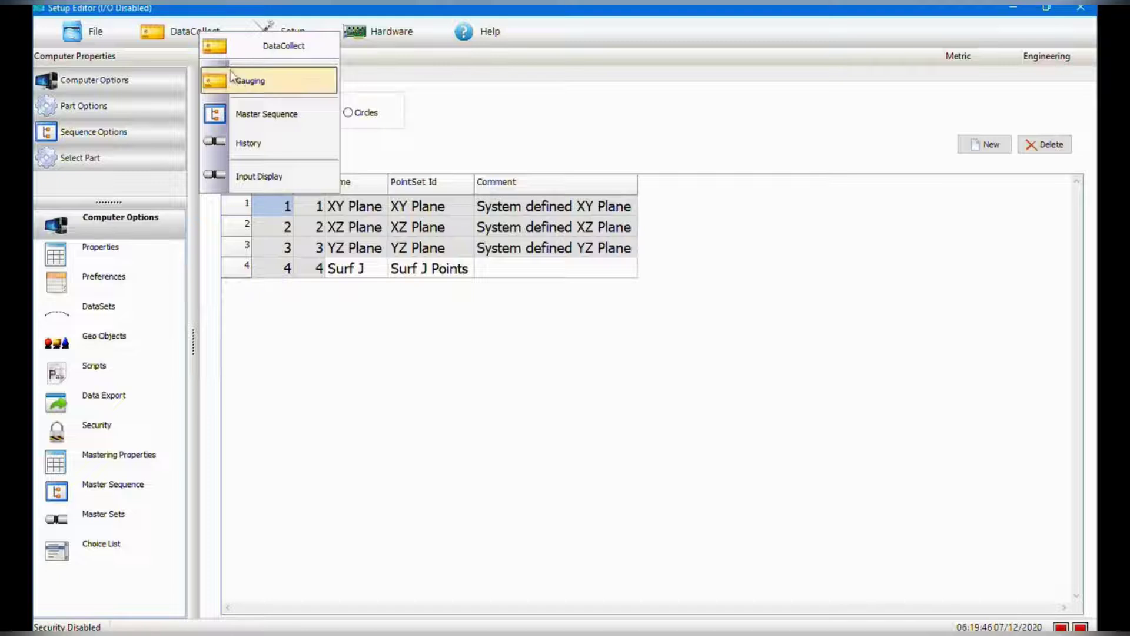
click(235, 80)
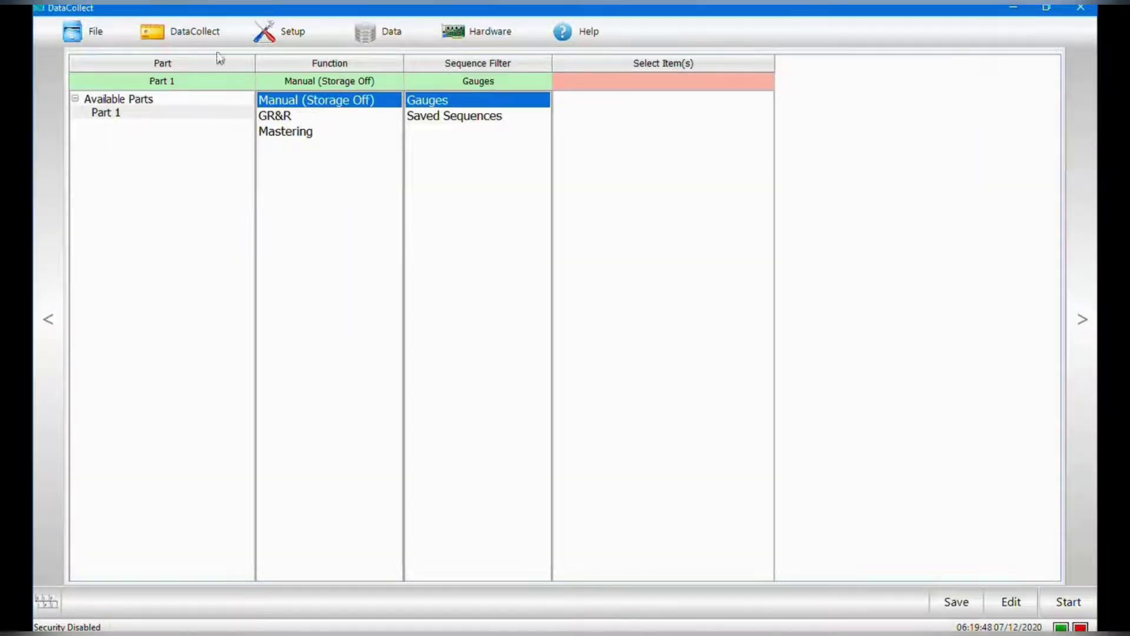
click(198, 32)
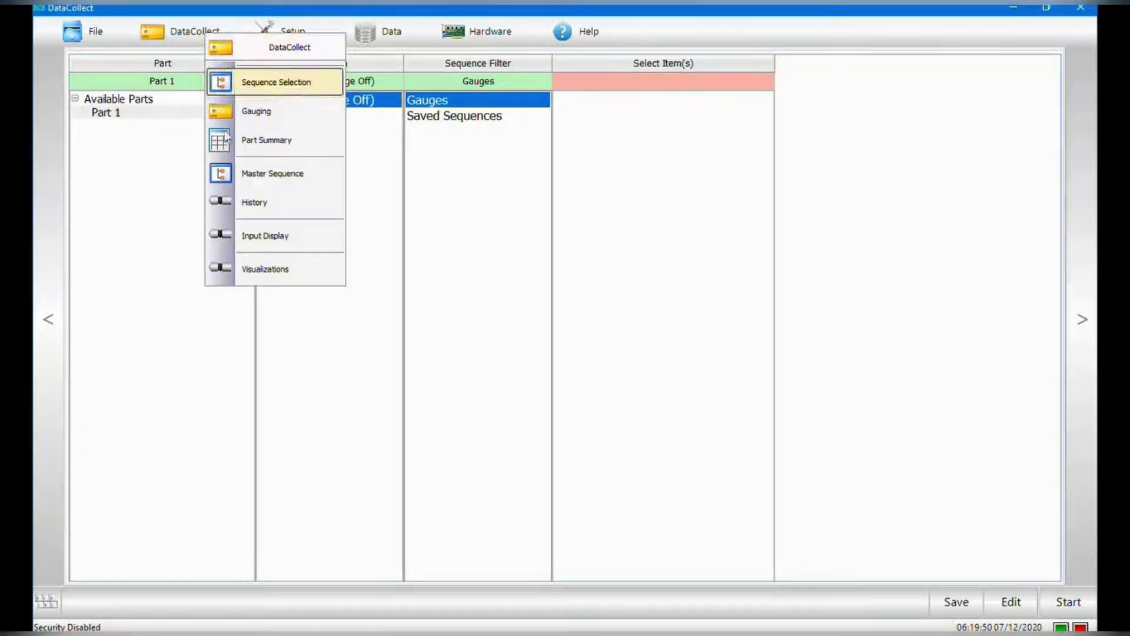
click(257, 270)
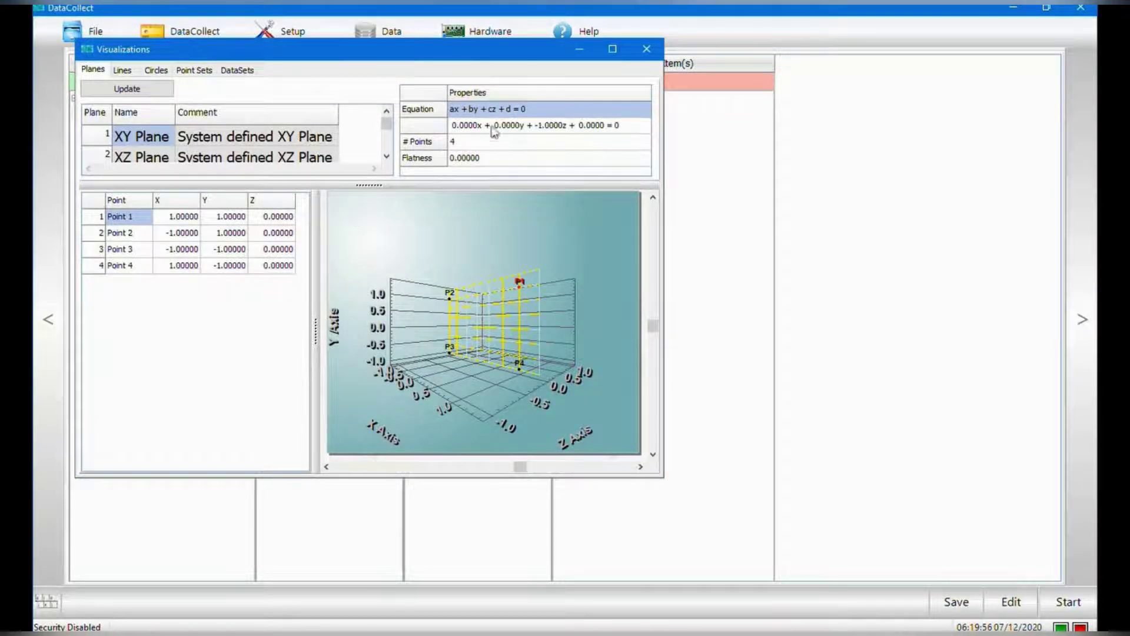
Enlarge the Visualizations window, display the Surf J plane with its eight points, and rotate the plot.
click(612, 49)
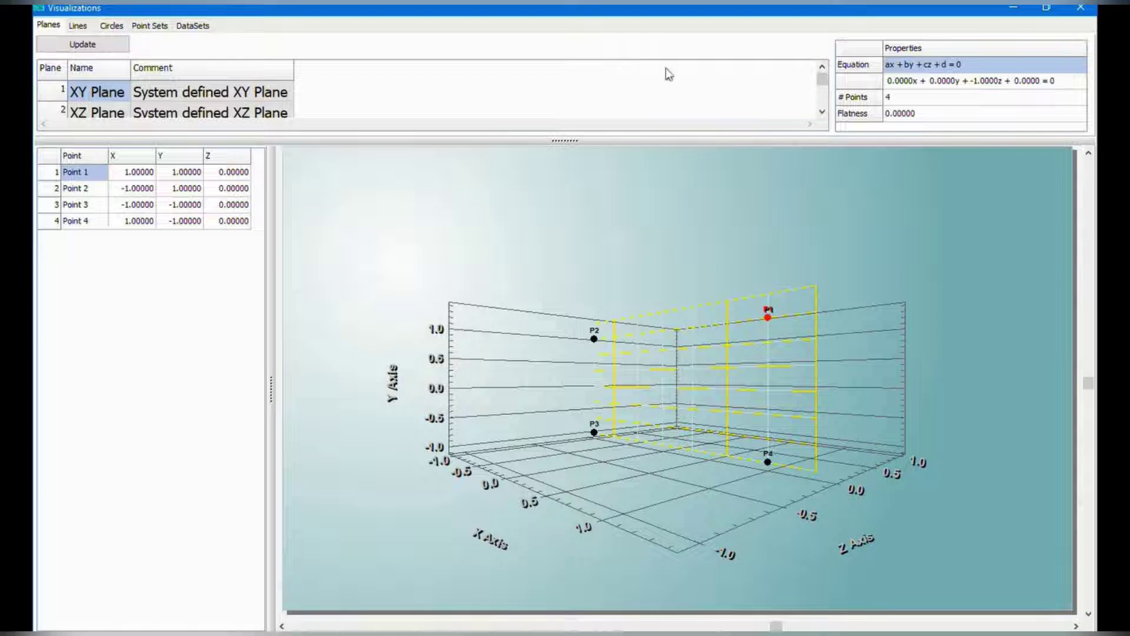
click(822, 112)
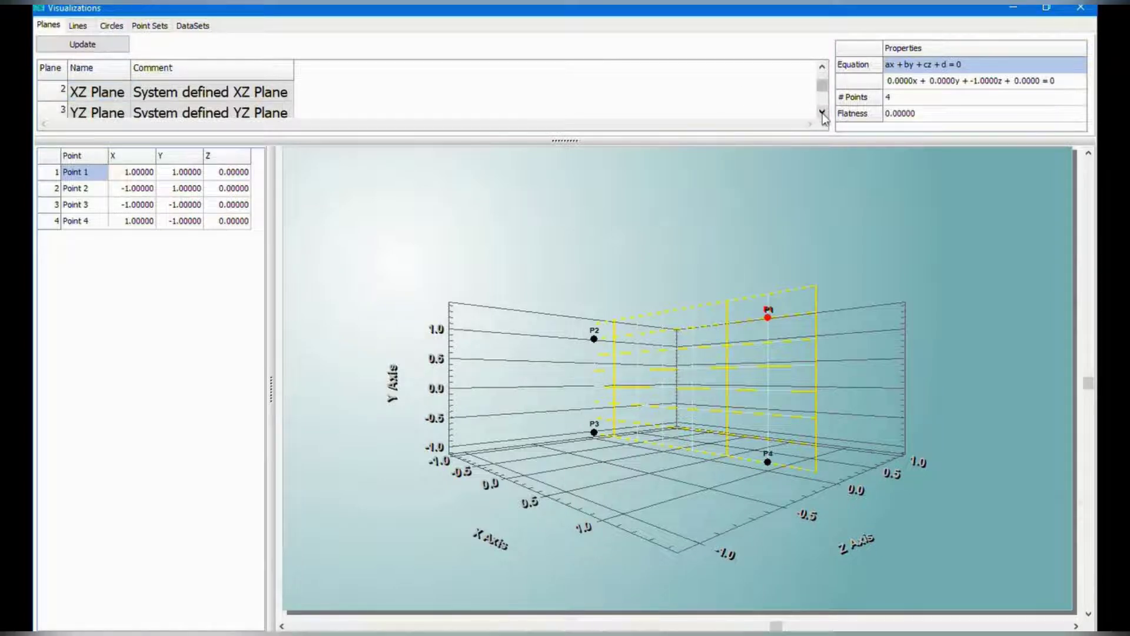
click(822, 111)
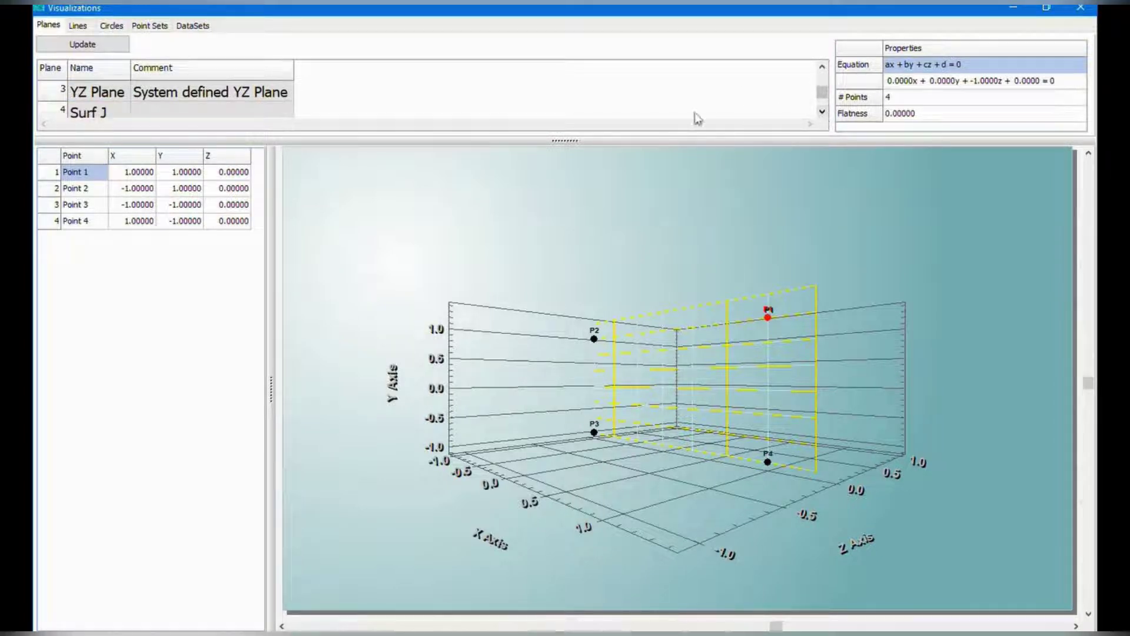
click(265, 112)
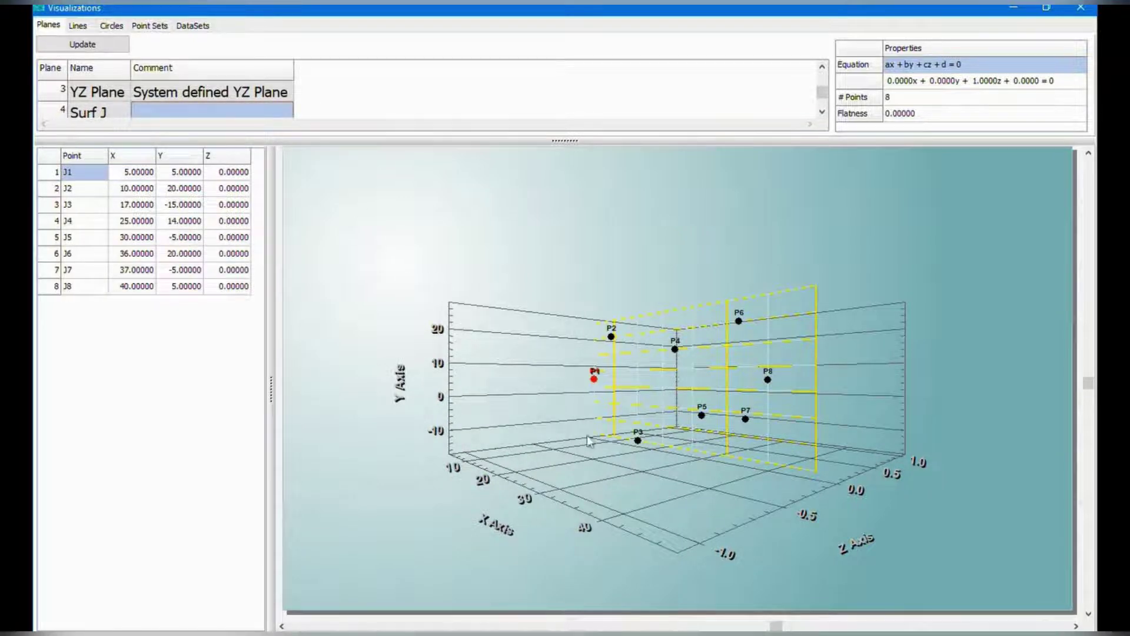
drag(775, 625, 706, 623)
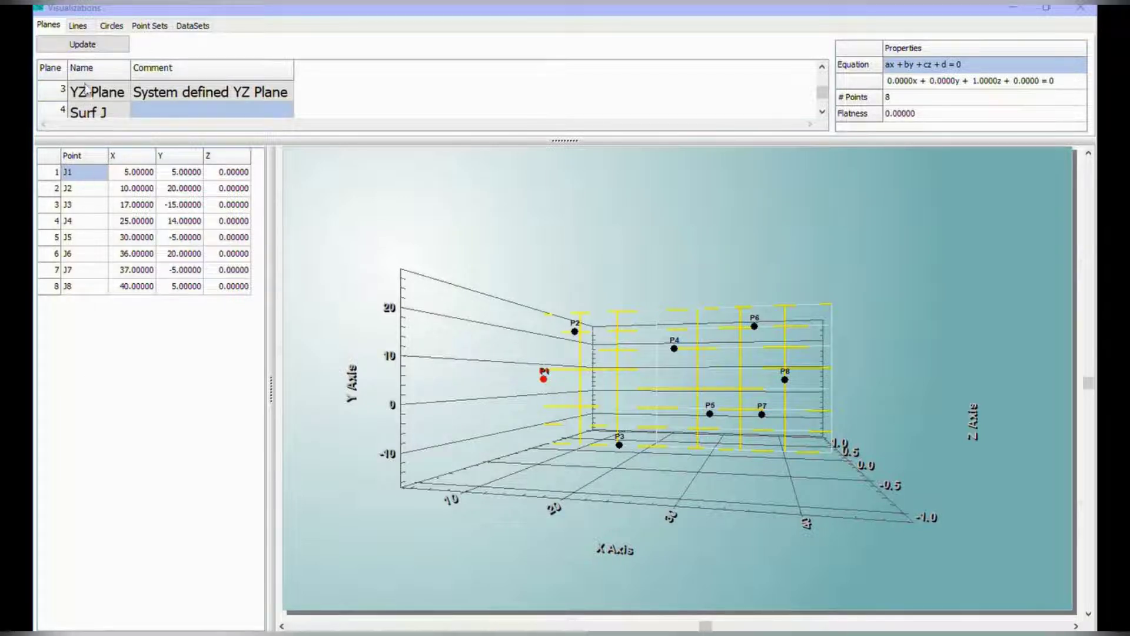
Update the Surf J visualization with current readings, rotate the plot to view the plane edge-on, and close Visualizations.
click(86, 50)
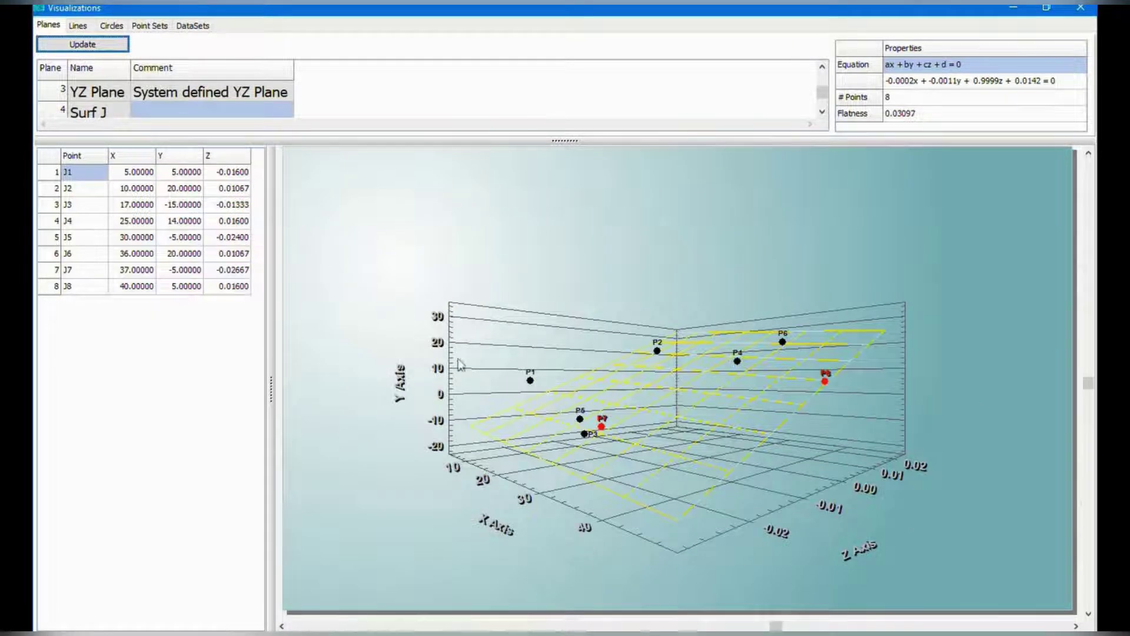
drag(777, 627, 889, 608)
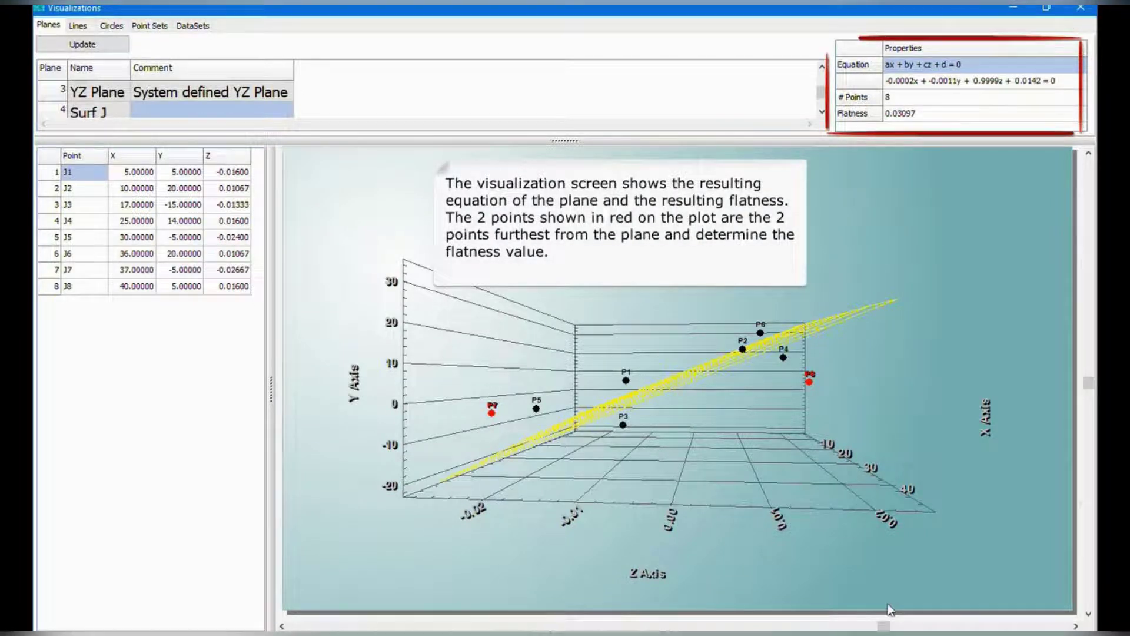
click(971, 547)
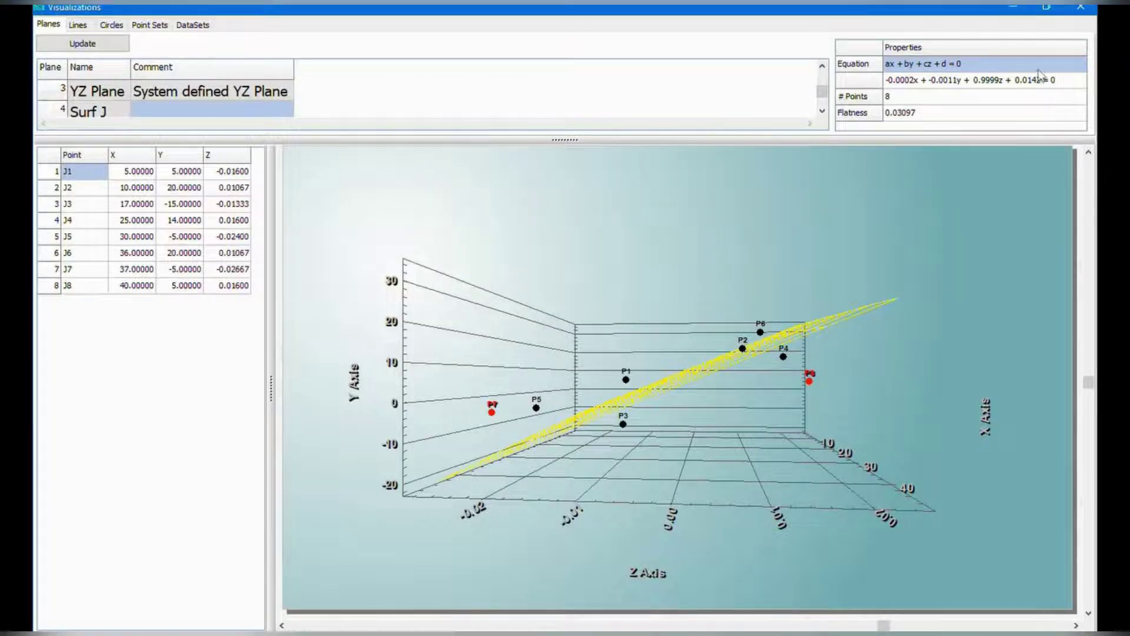
click(1081, 11)
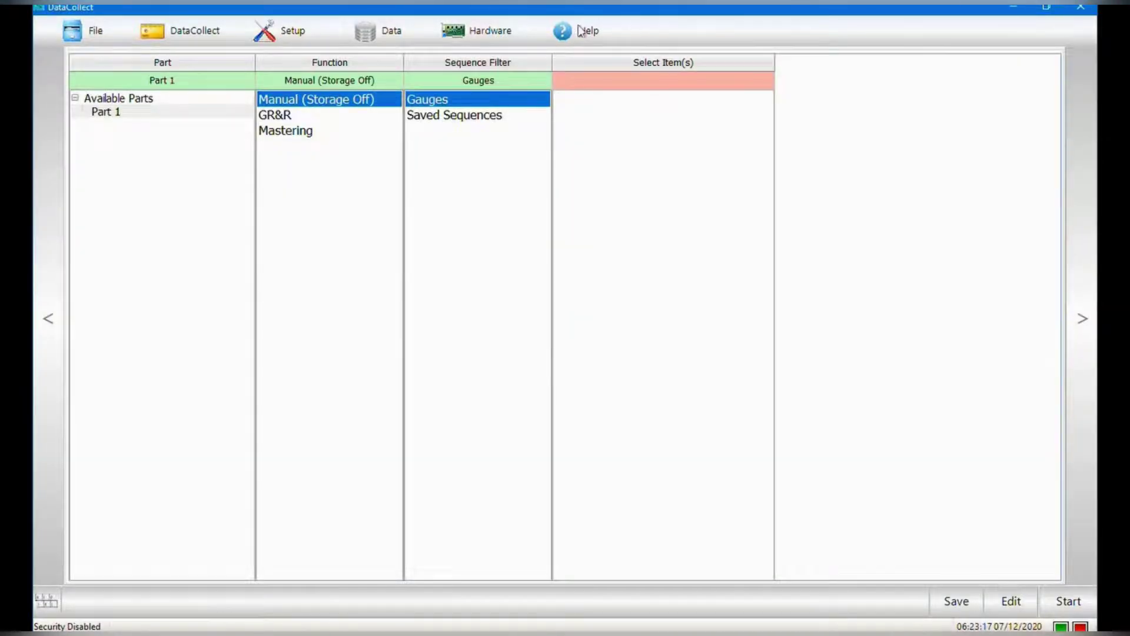
Open Part 1's inspection sequence in the Setup Editor and add a gauge with one step.
click(290, 36)
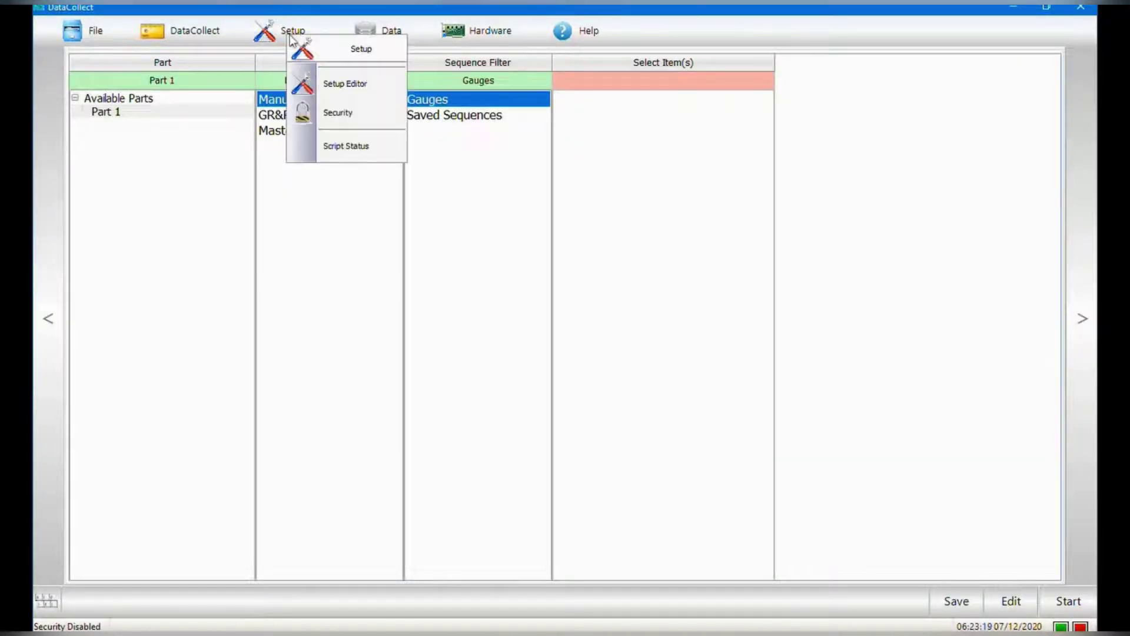
click(321, 86)
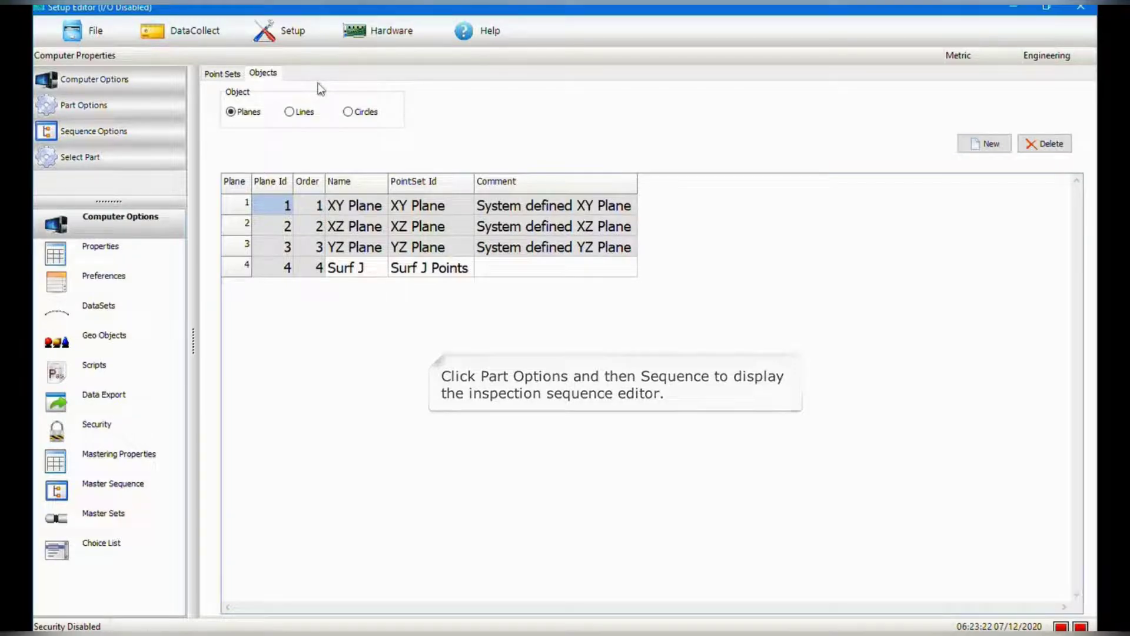
click(138, 112)
click(73, 276)
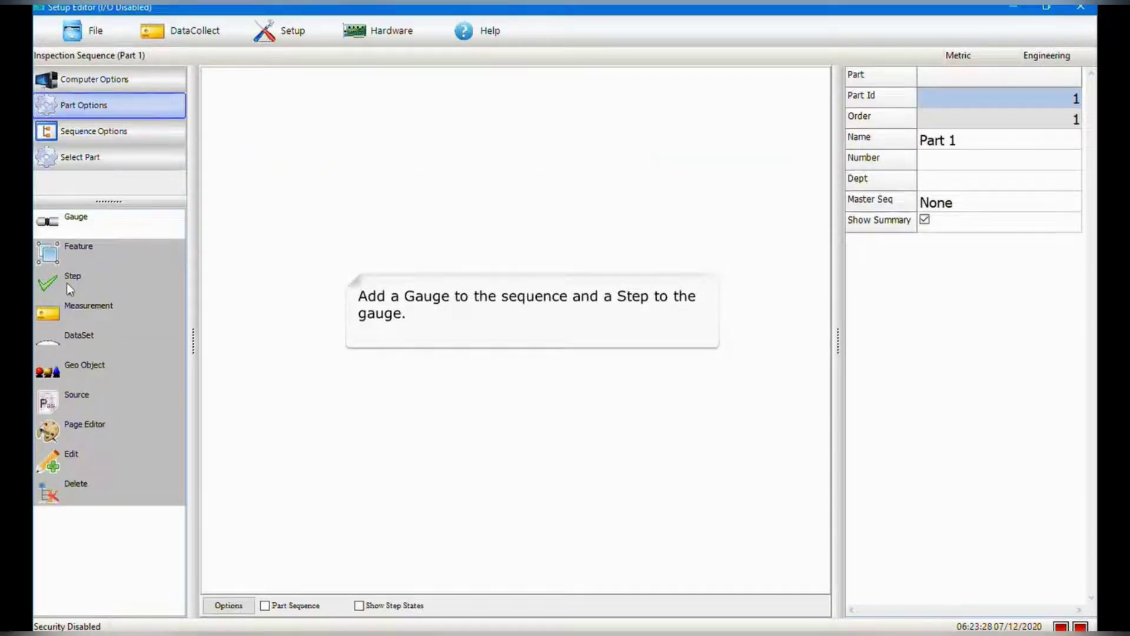
click(69, 223)
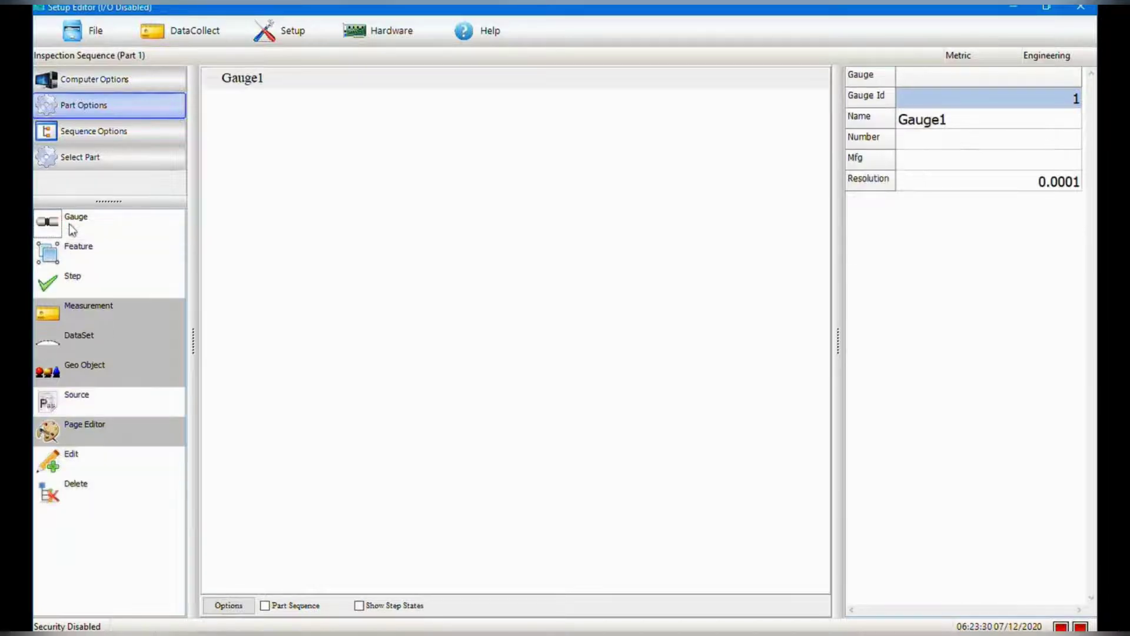
click(75, 281)
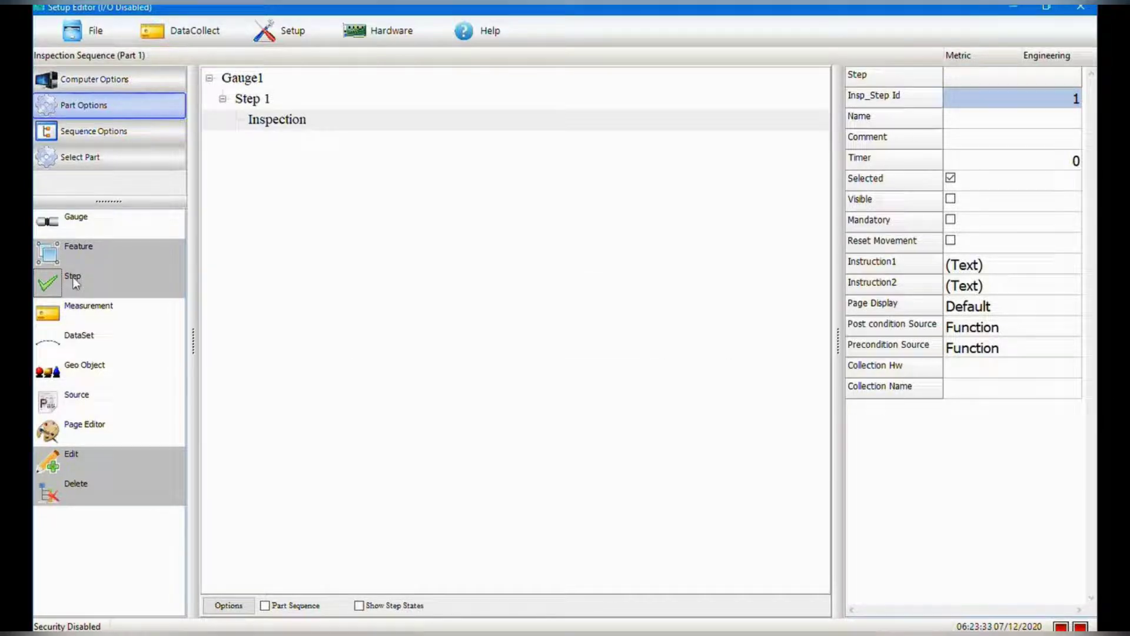
Add a best fit plane flatness measurement to the inspection step, using Surf J as its plane parameter.
click(87, 312)
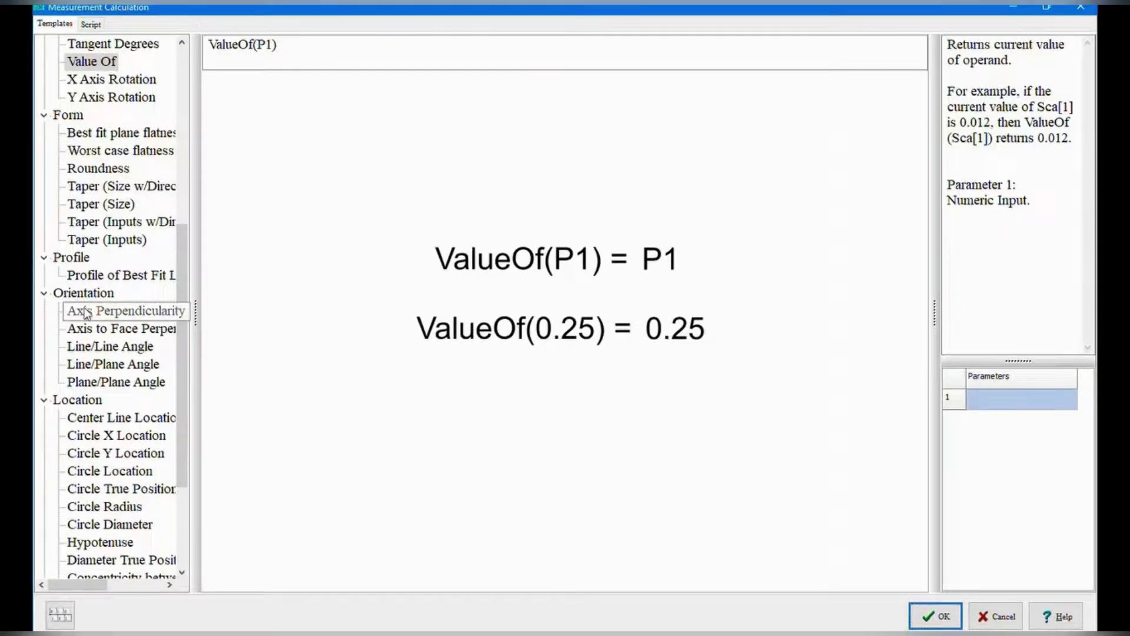
click(147, 135)
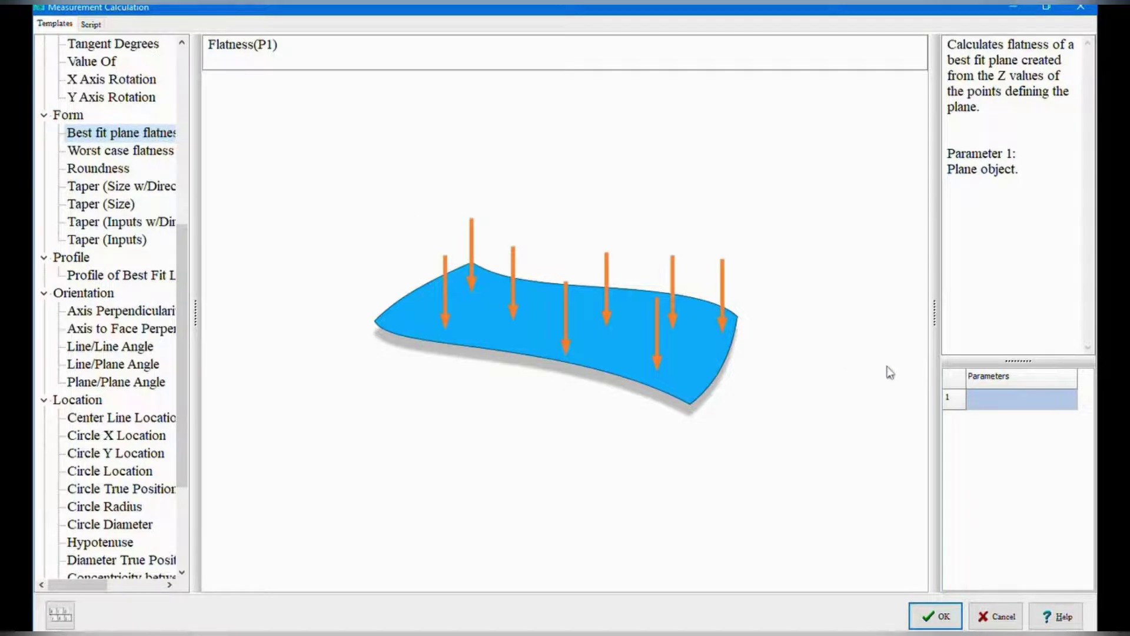
click(994, 400)
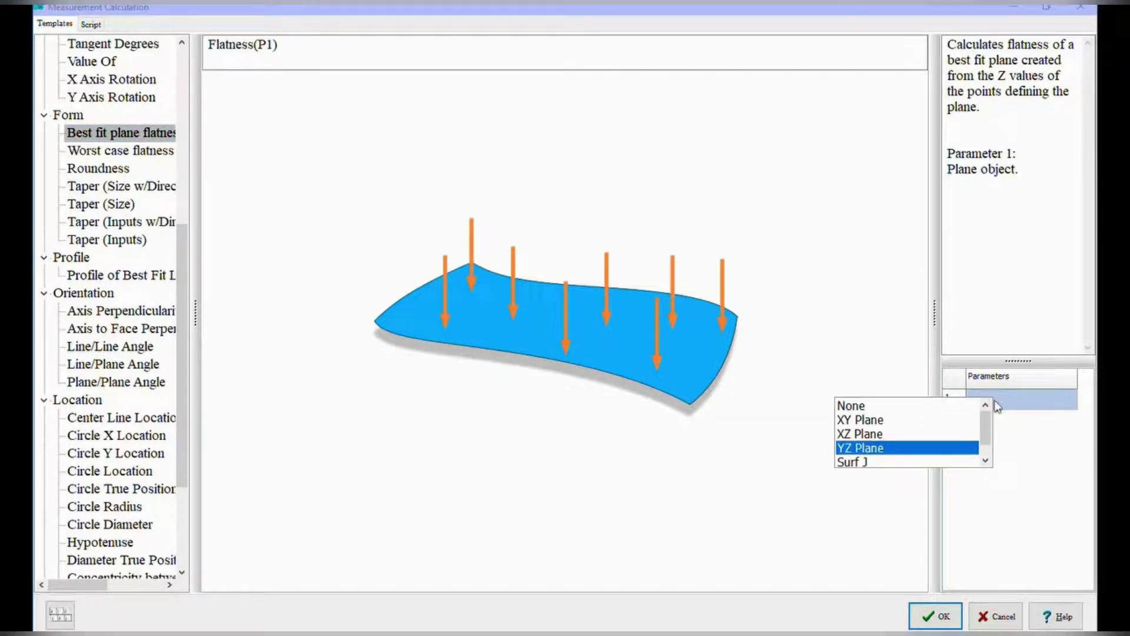
click(933, 462)
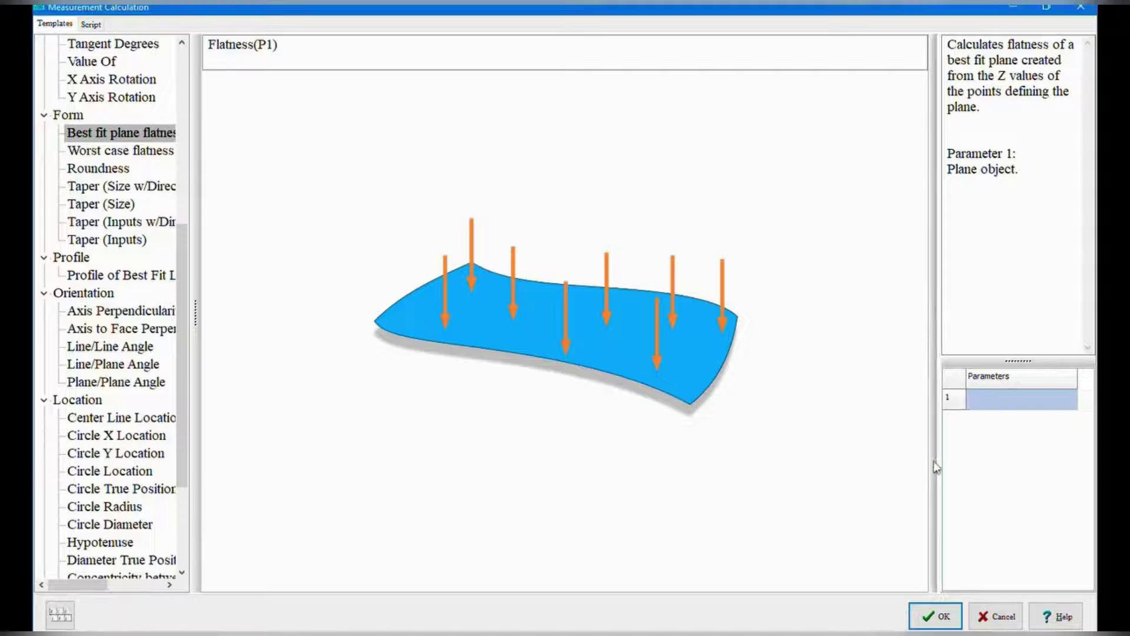
click(940, 617)
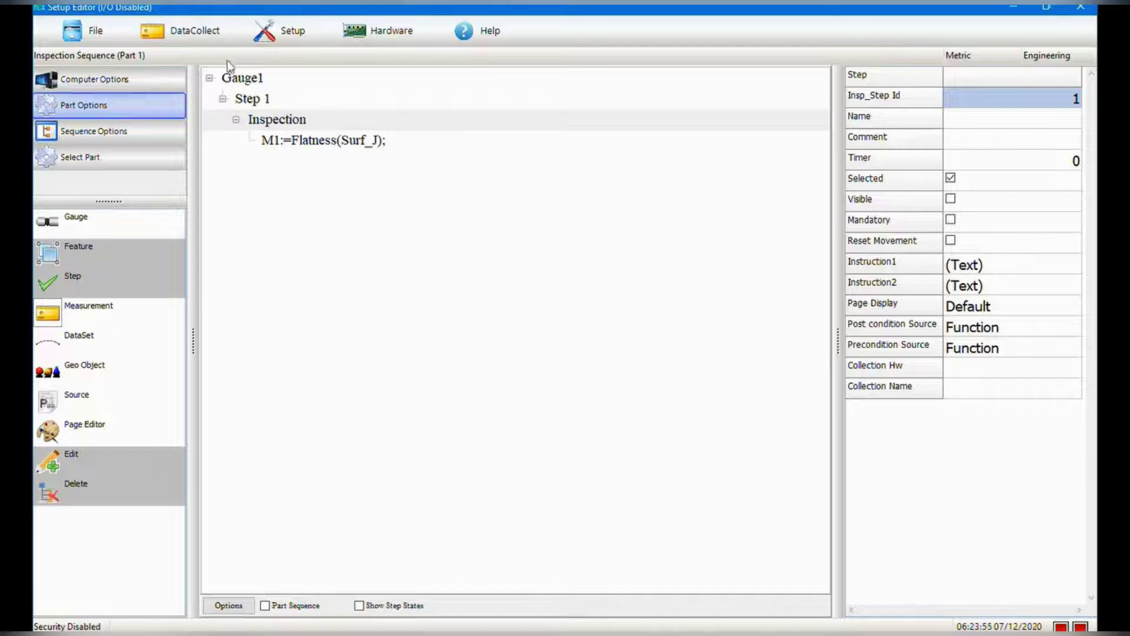
Switch to DataCollect gauging and start the Gauge1 inspection for Part 1.
click(190, 34)
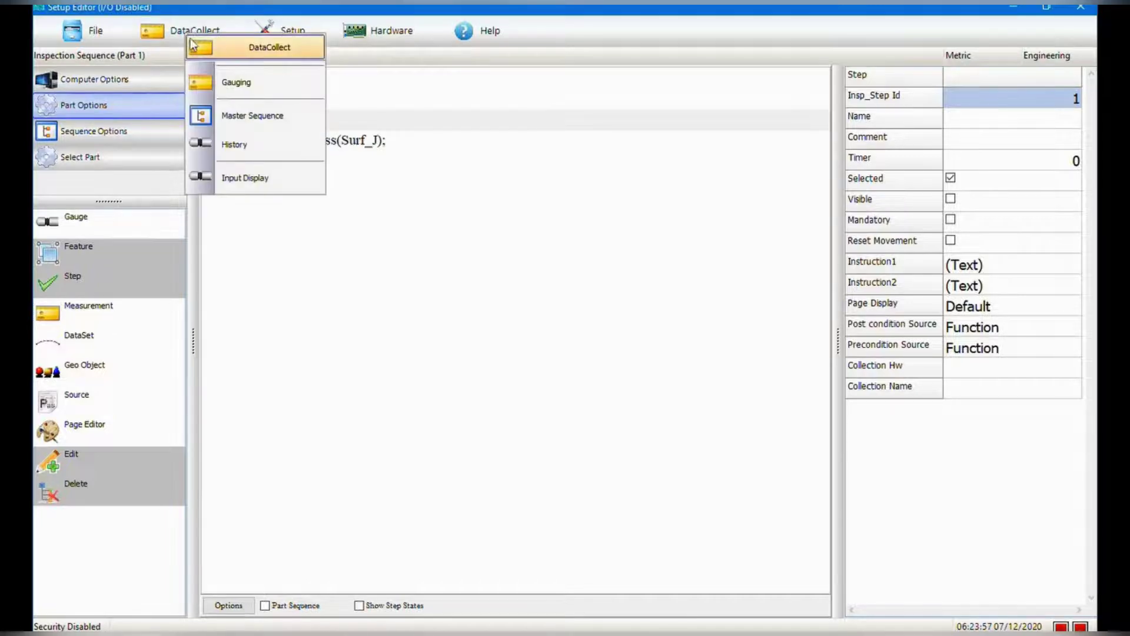
click(217, 83)
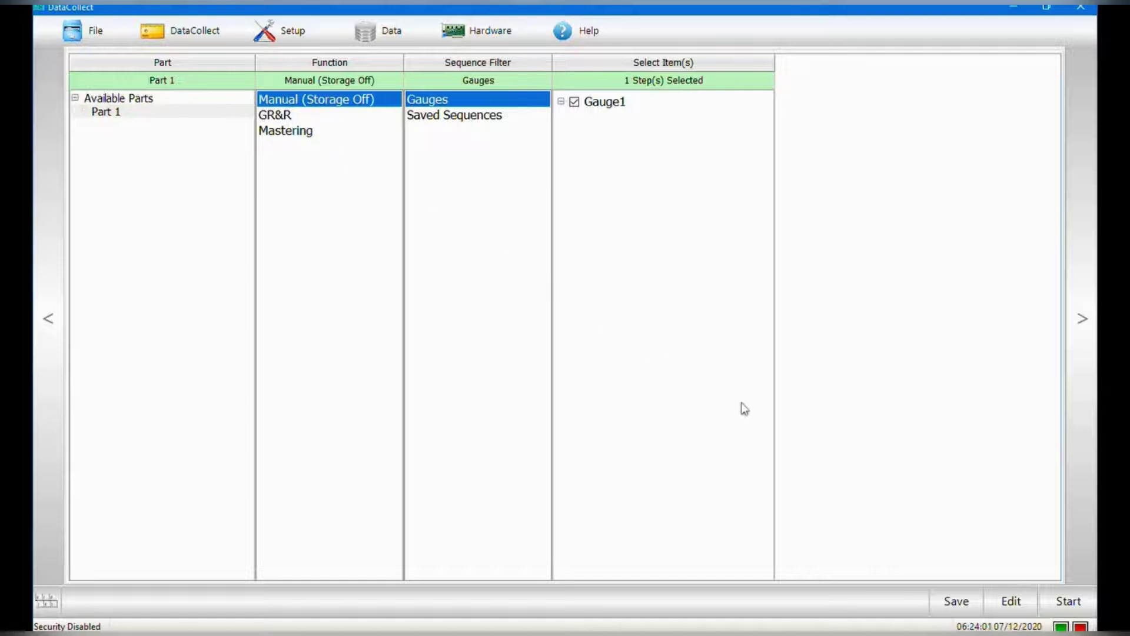
click(1067, 600)
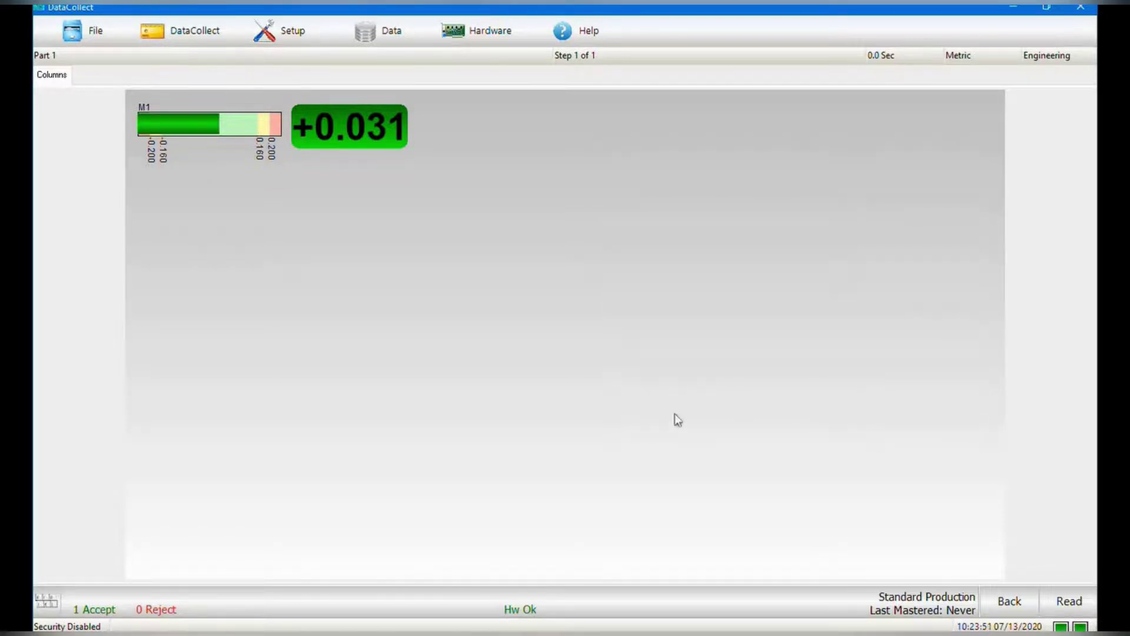
Return to the inspection sequence in the Setup Editor and rename the M1 measurement as Flatness.
click(289, 32)
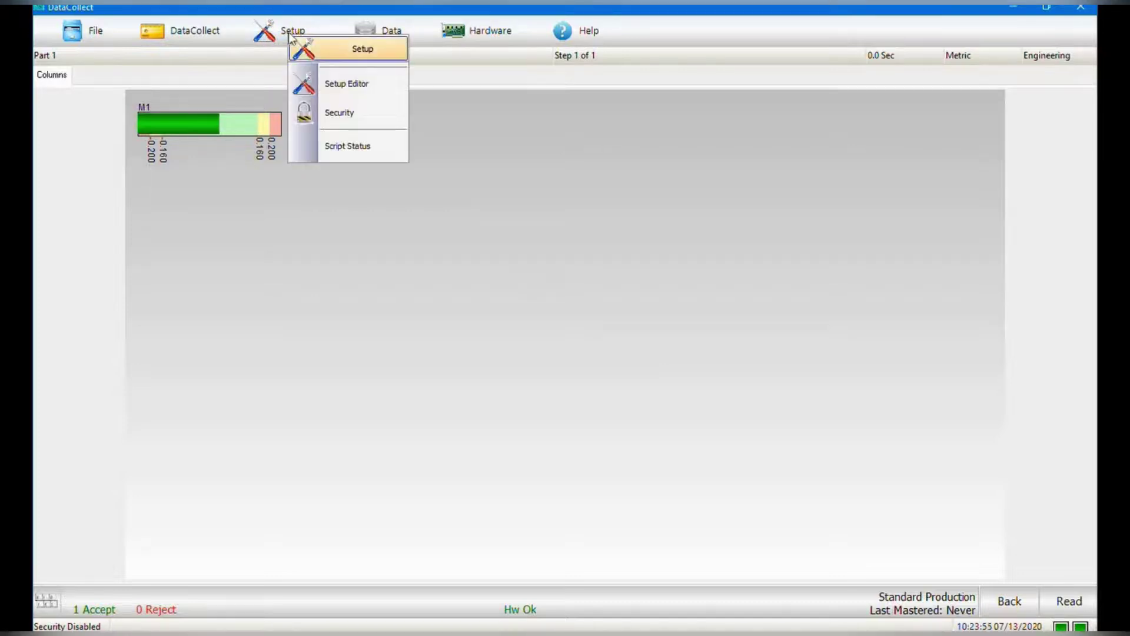
click(329, 82)
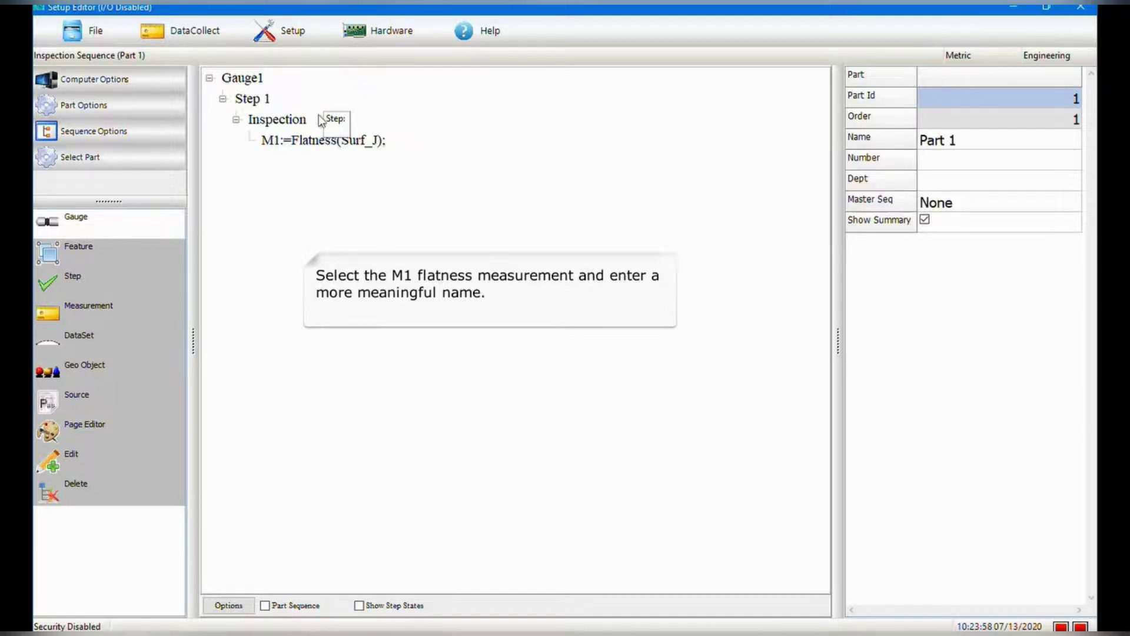
click(310, 142)
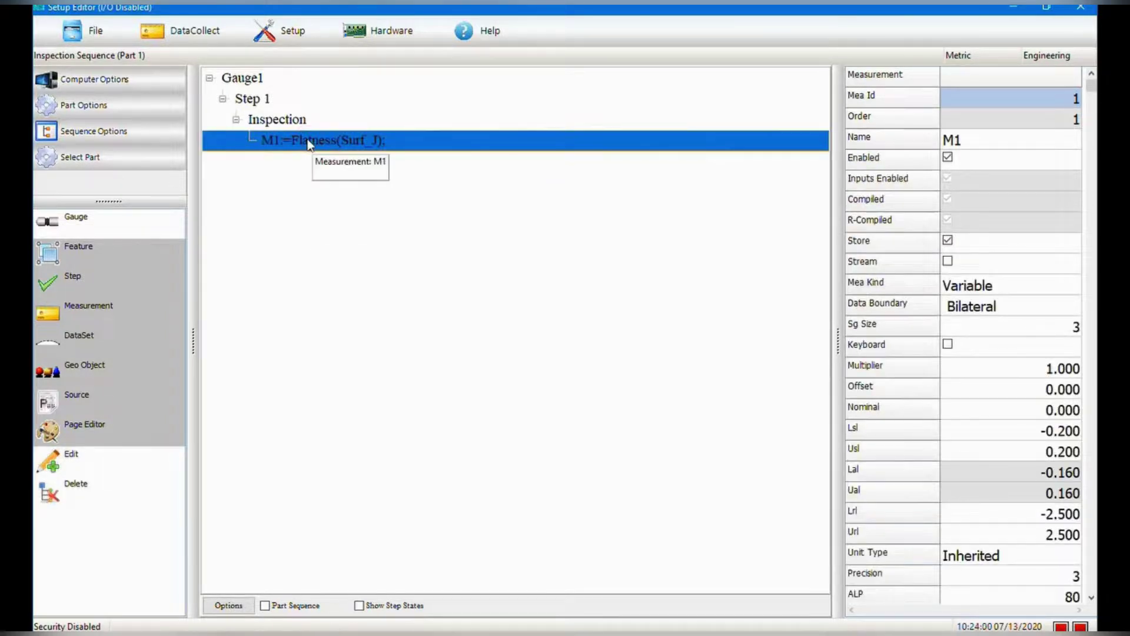
click(961, 140)
text(Flatness)
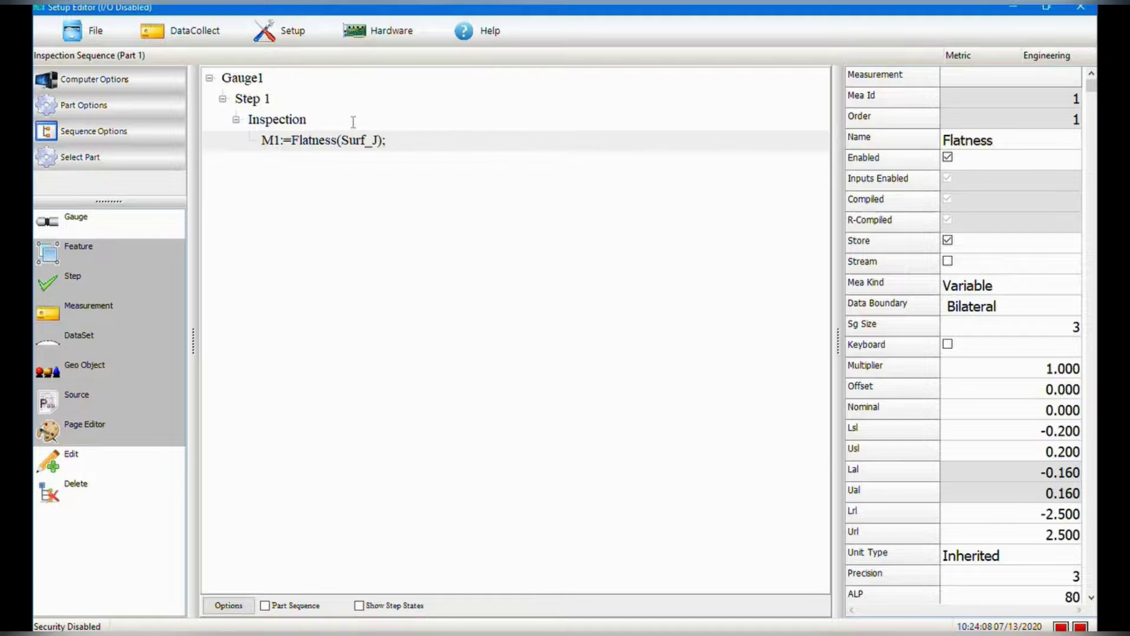
Add a Plane/Plane Angle measurement to the Inspection node with Surf J and XY Plane as its parameters.
click(300, 120)
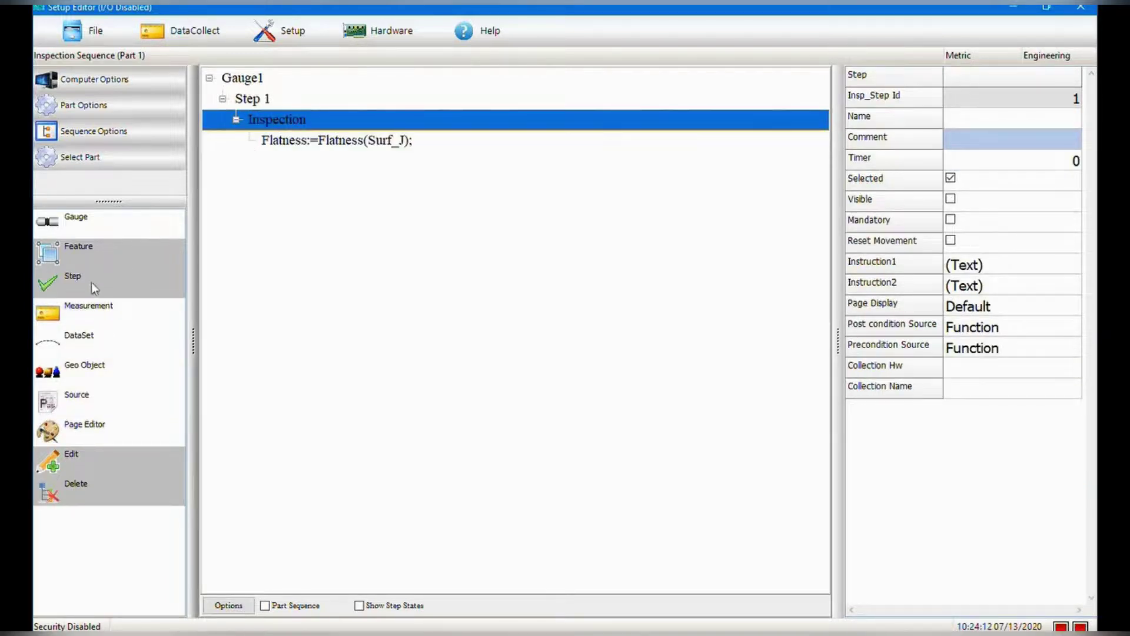
click(56, 318)
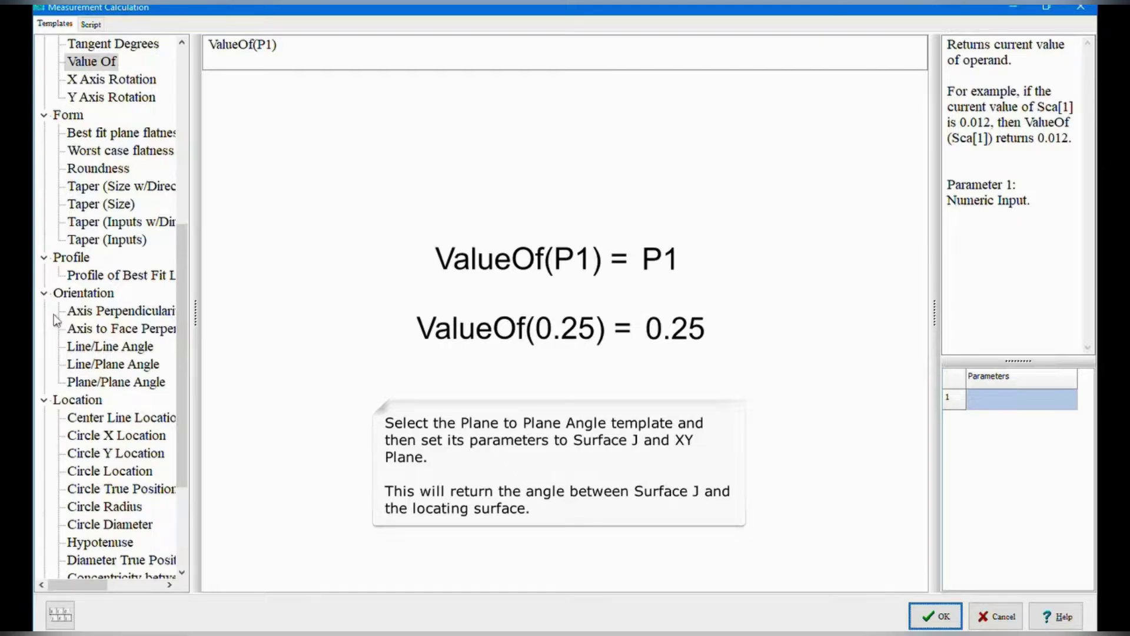
click(110, 384)
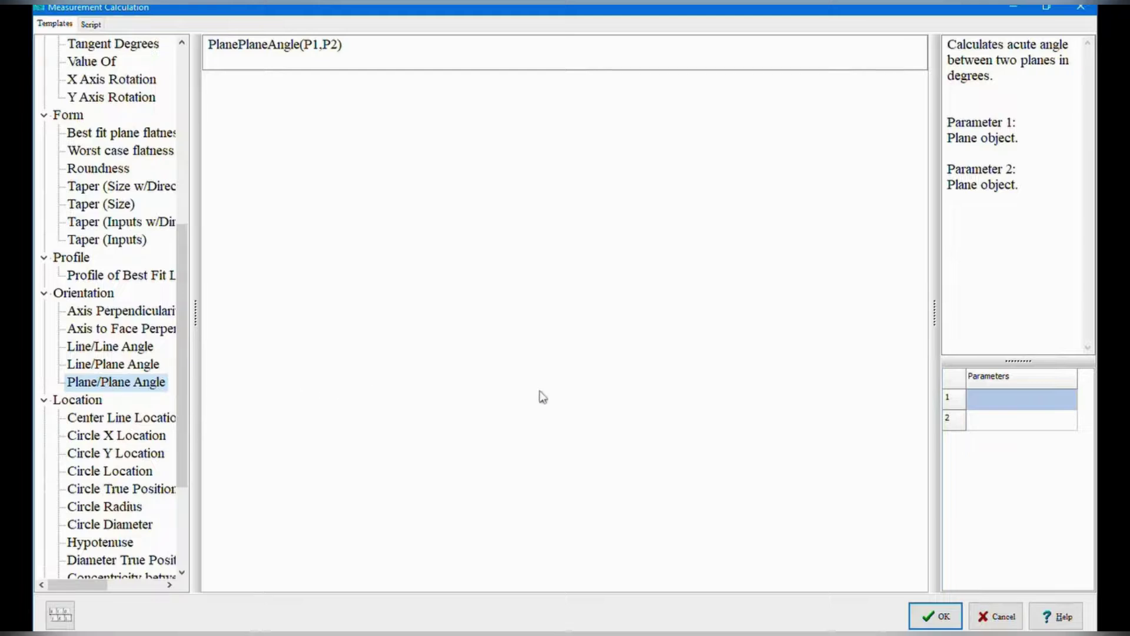
click(1004, 404)
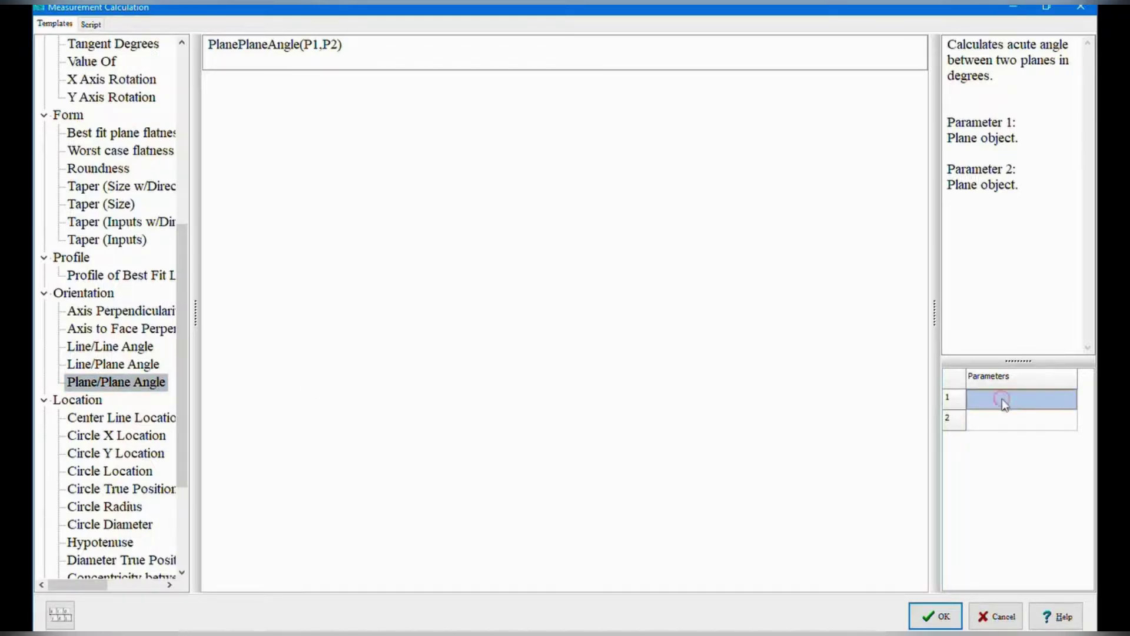
click(1002, 399)
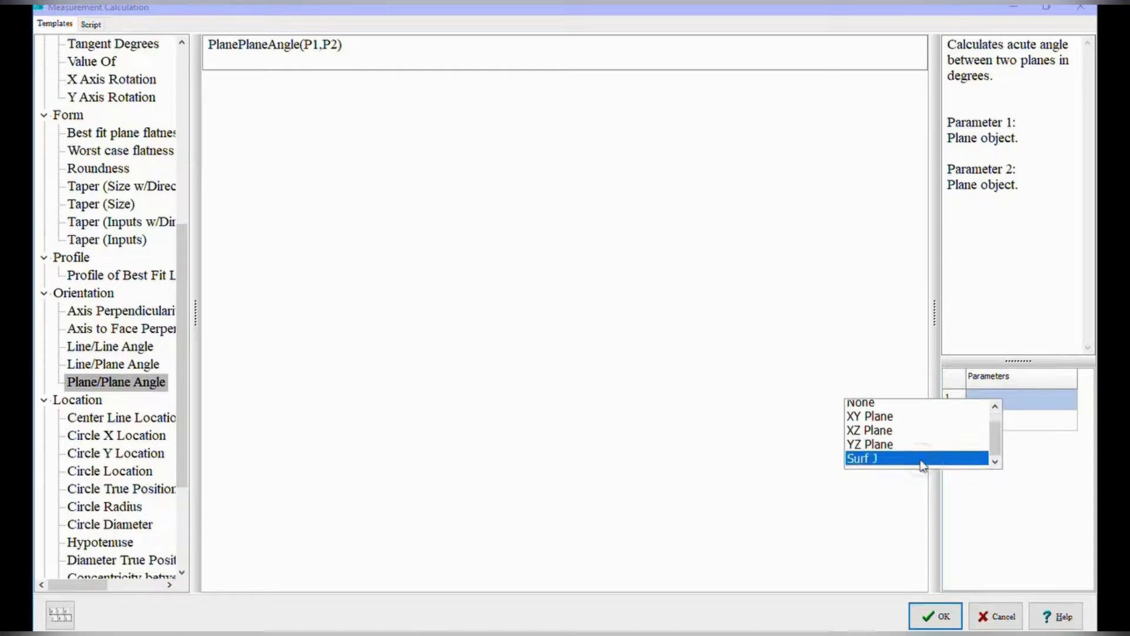
click(923, 462)
click(993, 425)
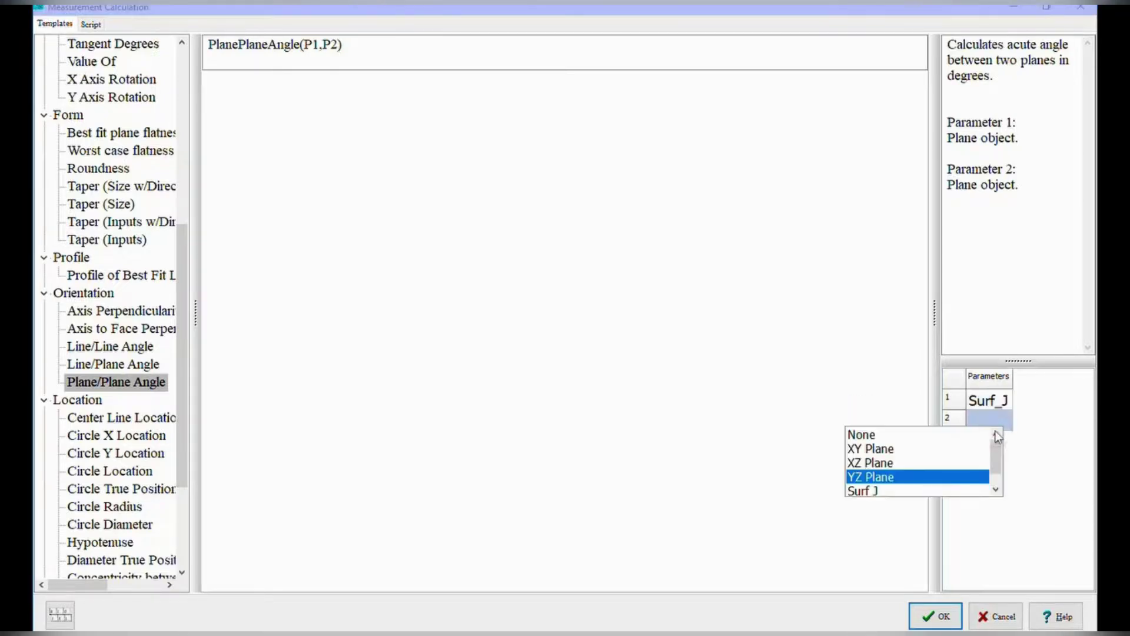
click(943, 450)
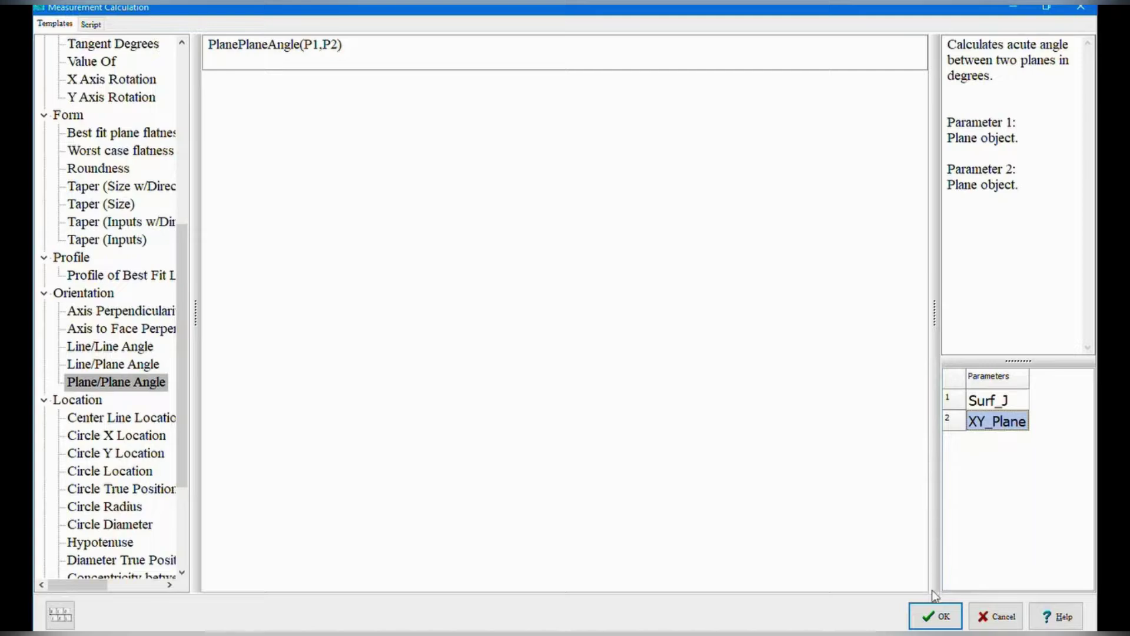
click(936, 615)
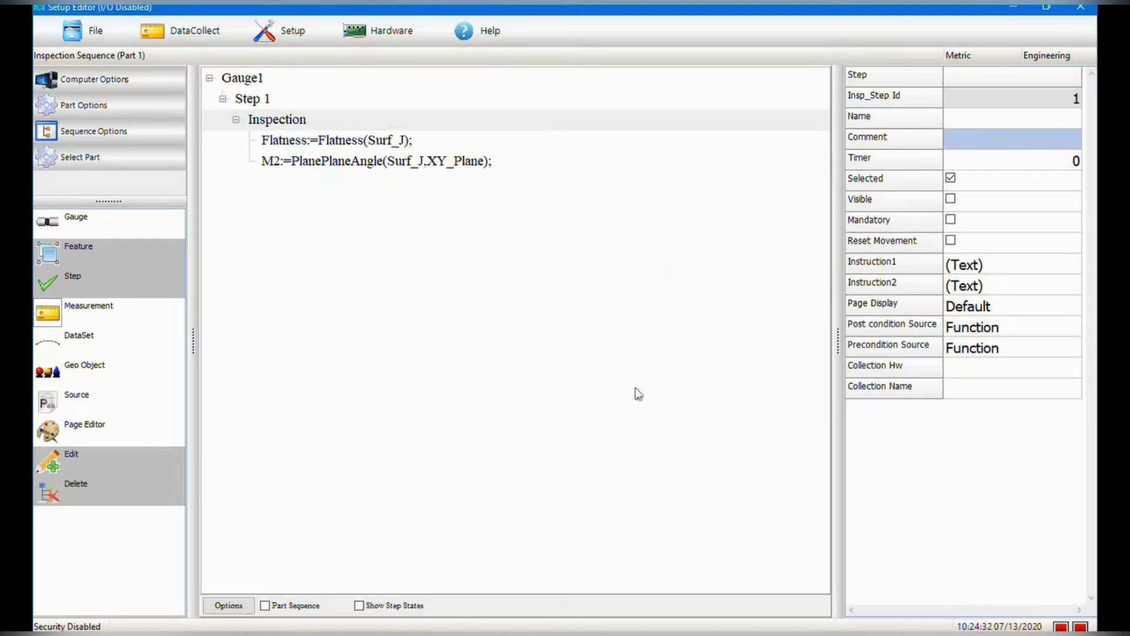
Rename the plane angle measurement M2 as Angle and switch back to DataCollect gauging.
click(351, 167)
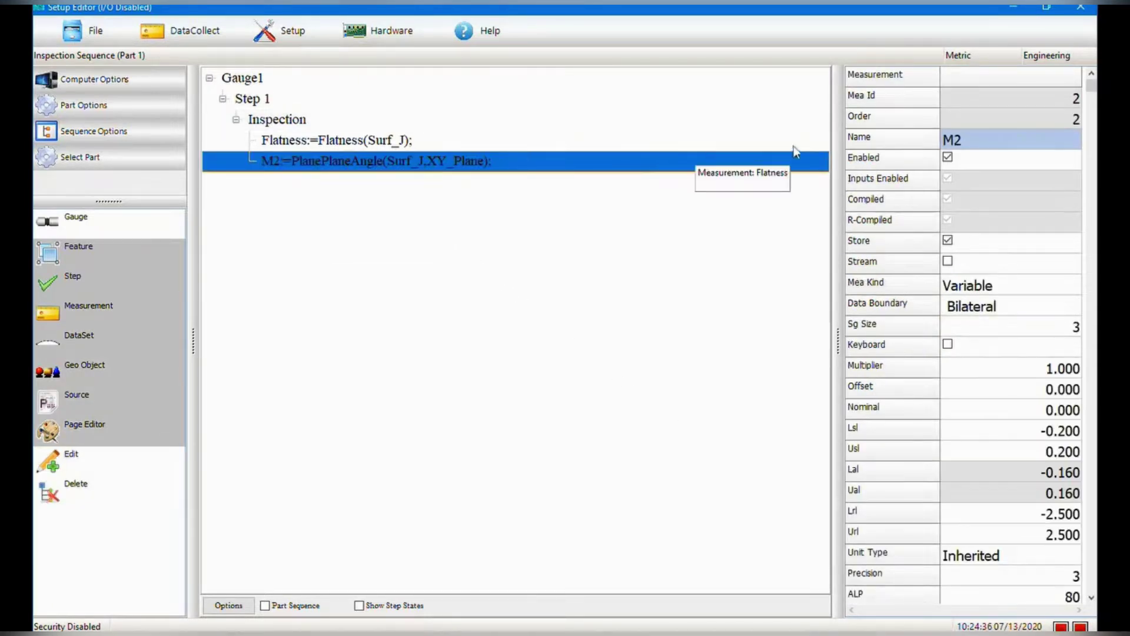
click(970, 141)
text(Angle)
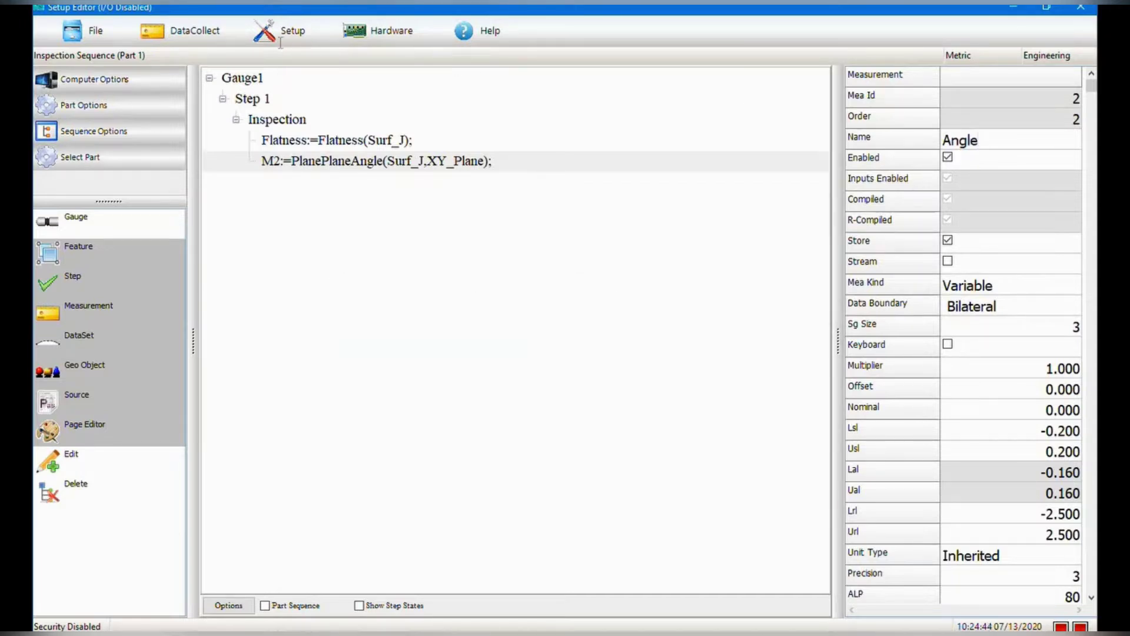
click(191, 33)
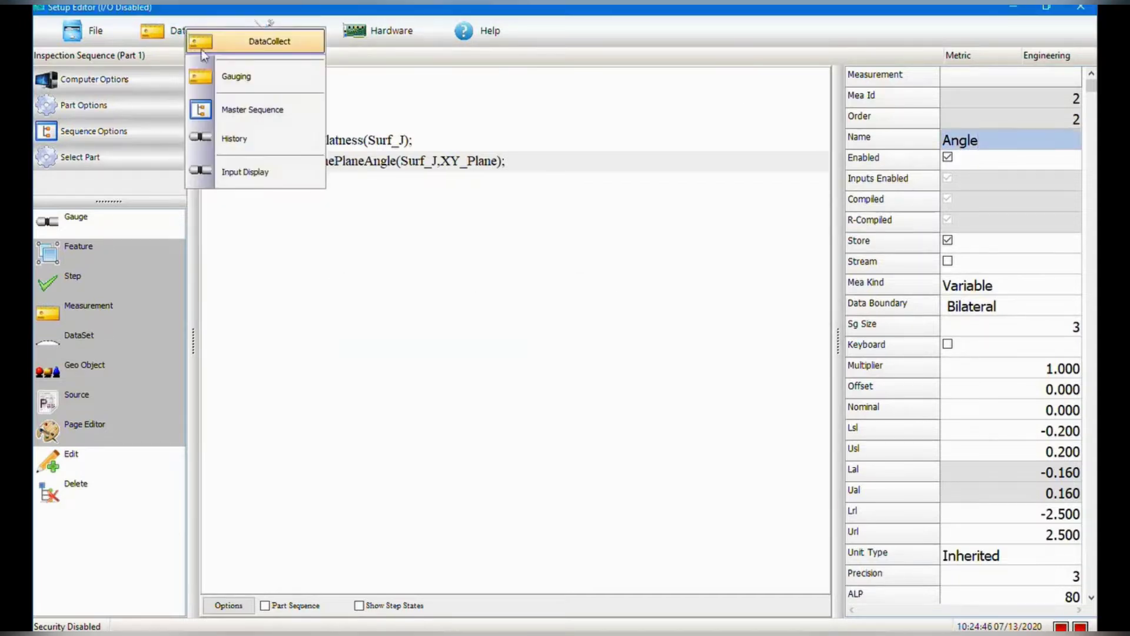
click(219, 76)
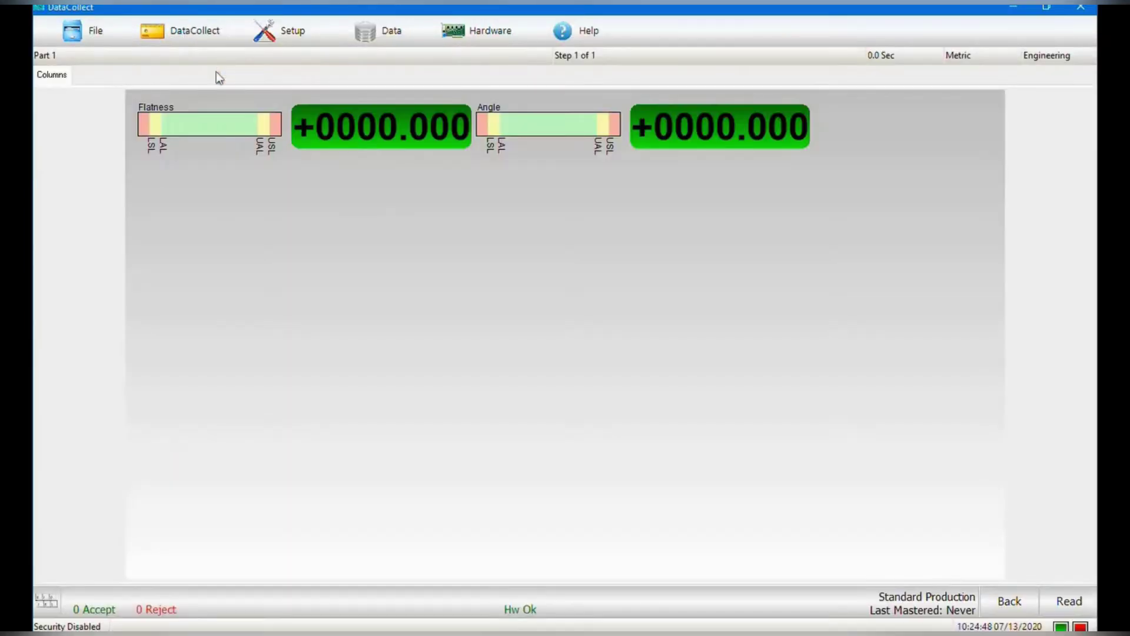